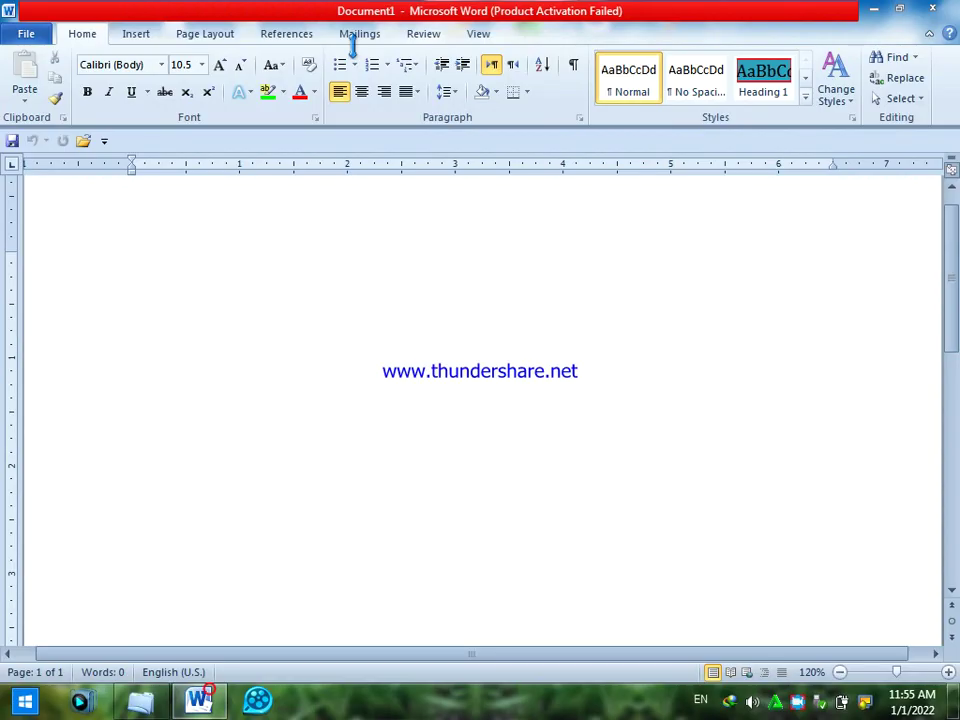
- Open the Envelopes and Labels dialog from the Mailings tab
click(365, 38)
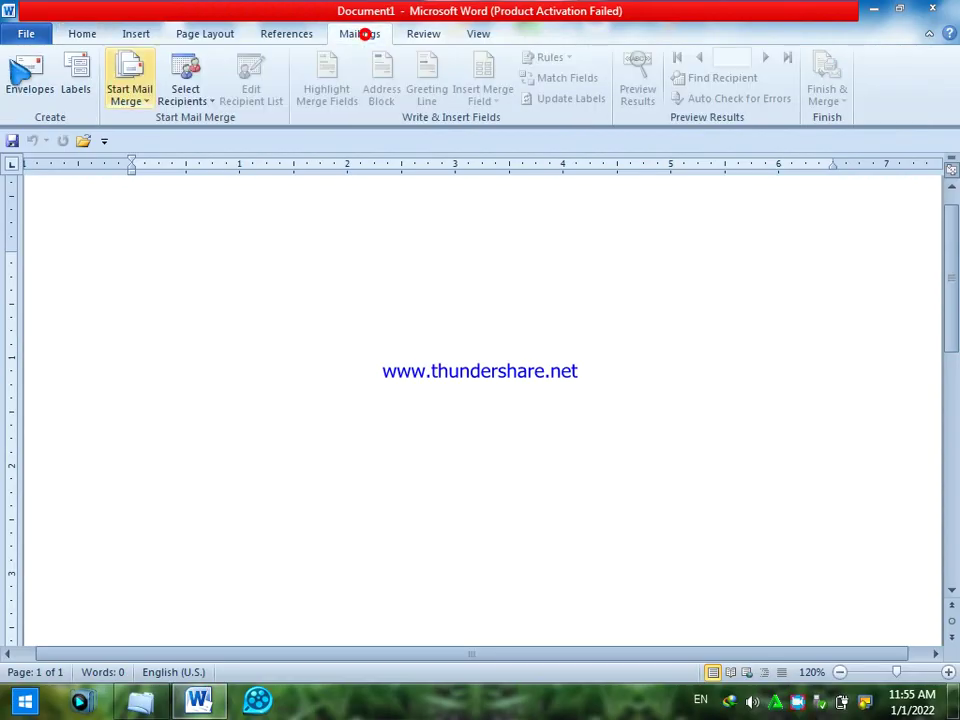
click(38, 98)
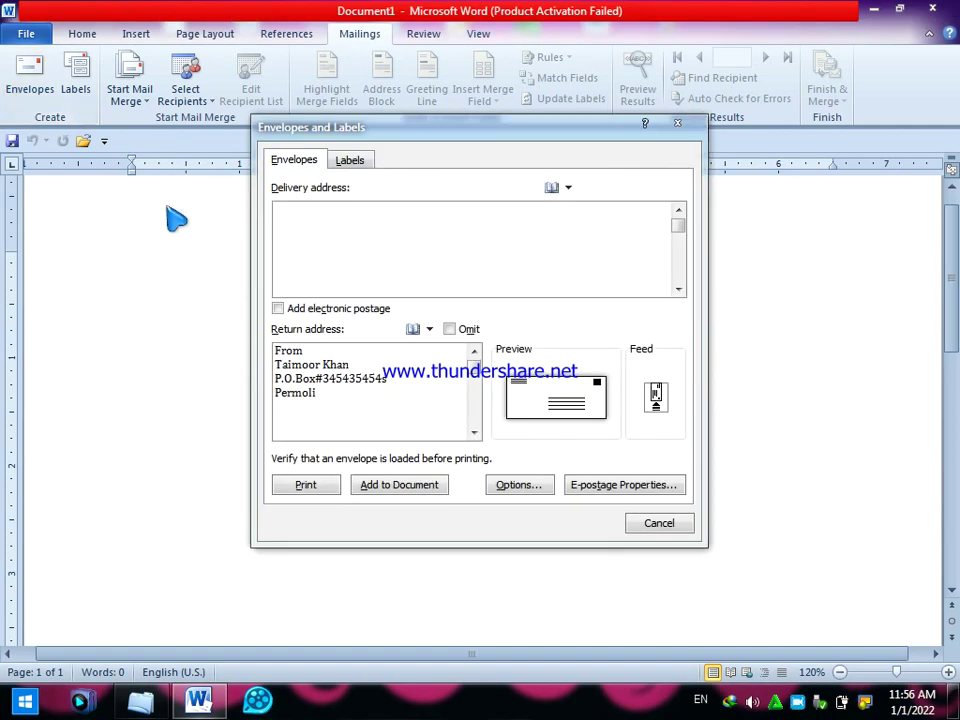
- Enter the delivery address as 'To', then the recipient's name, P.O. box and city on separate lines
click(296, 162)
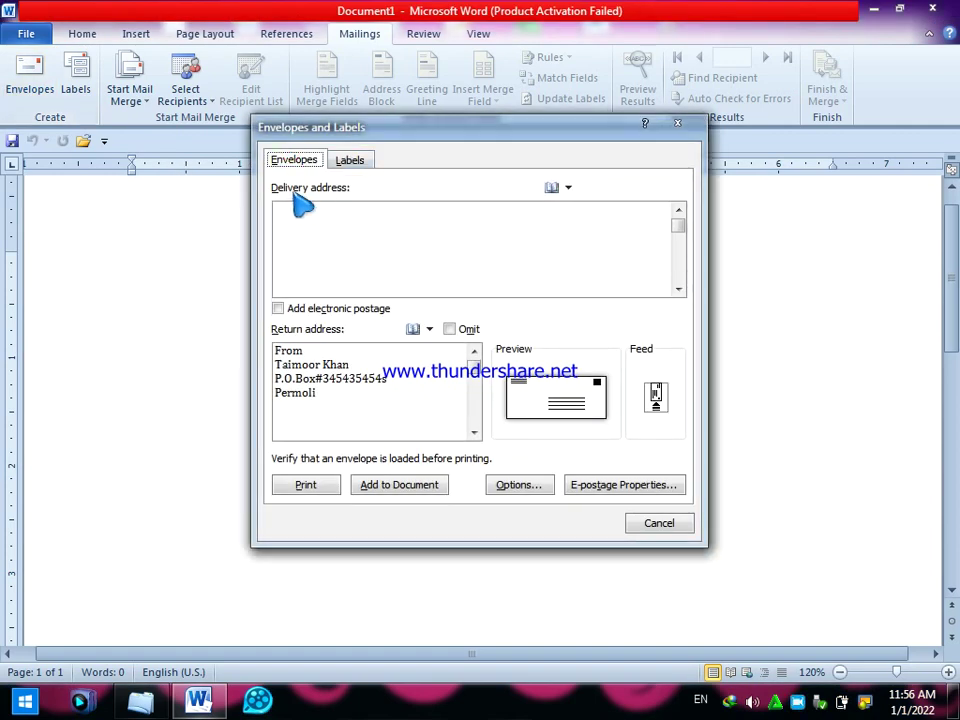
click(347, 161)
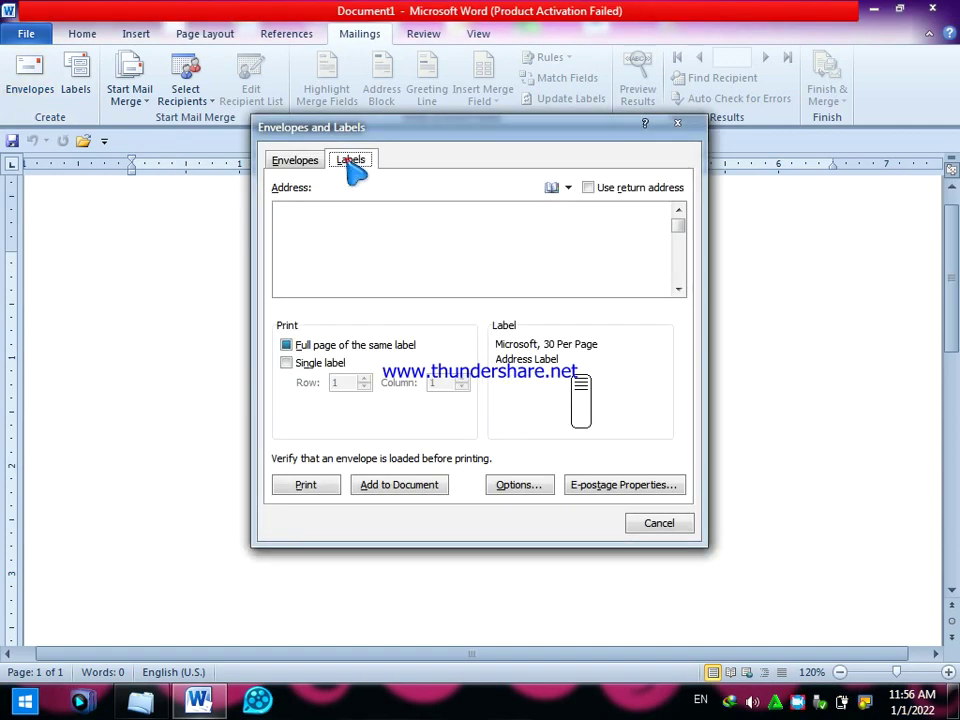
click(310, 162)
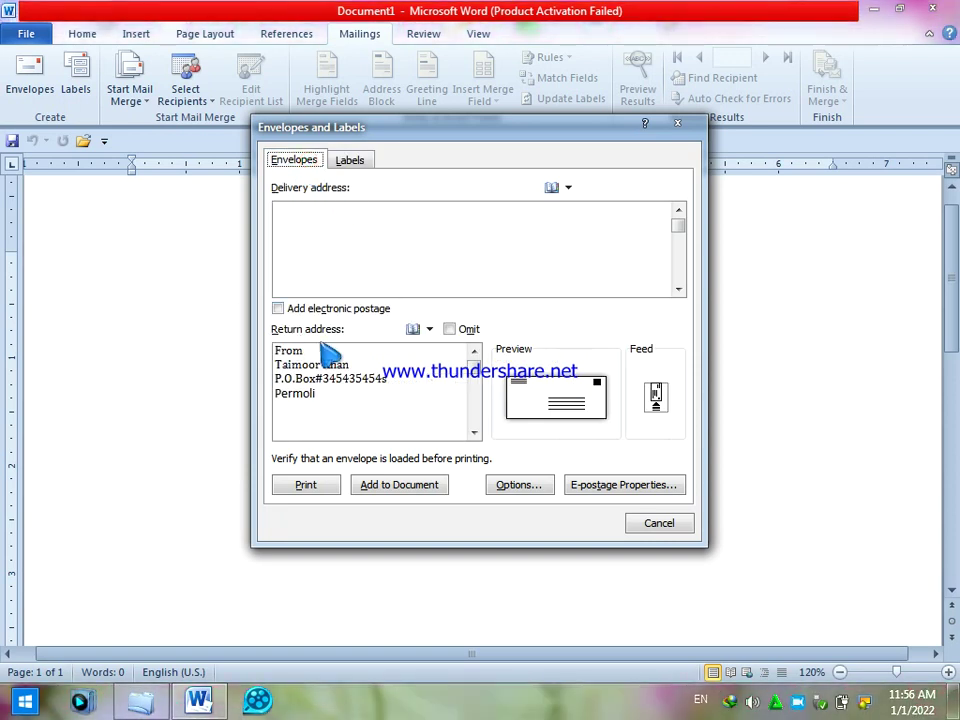
click(330, 240)
click(315, 230)
click(290, 265)
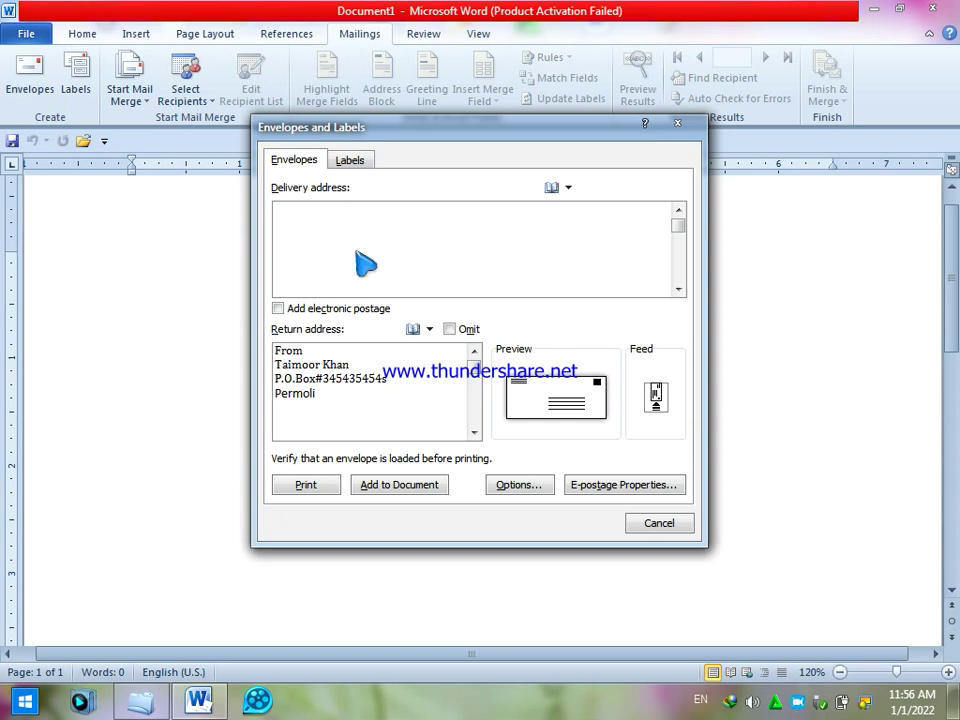
text(T)
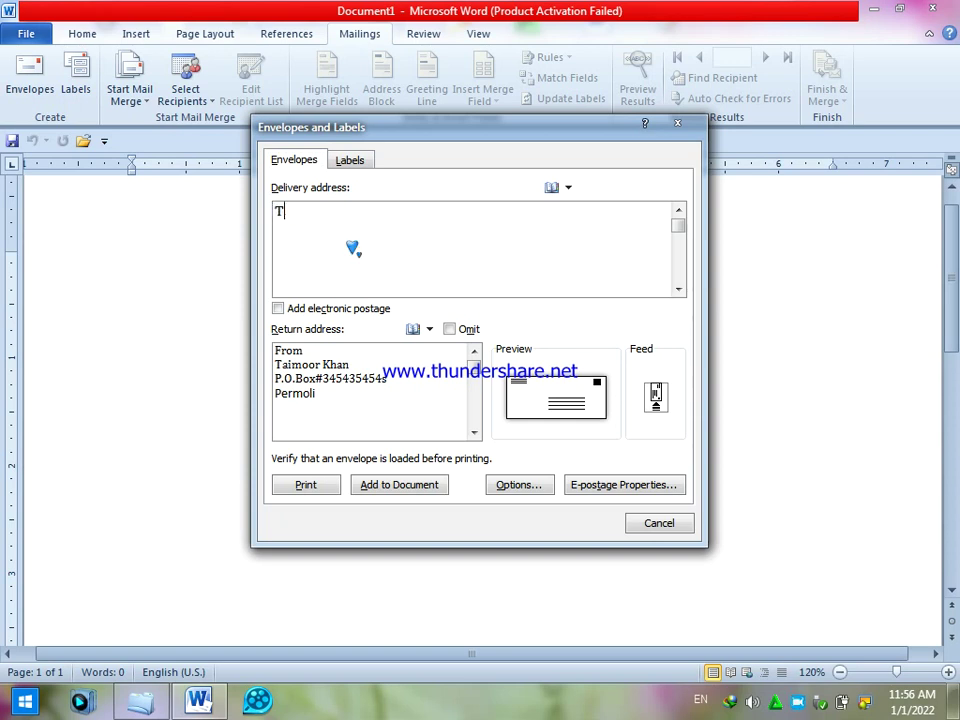
text(o)
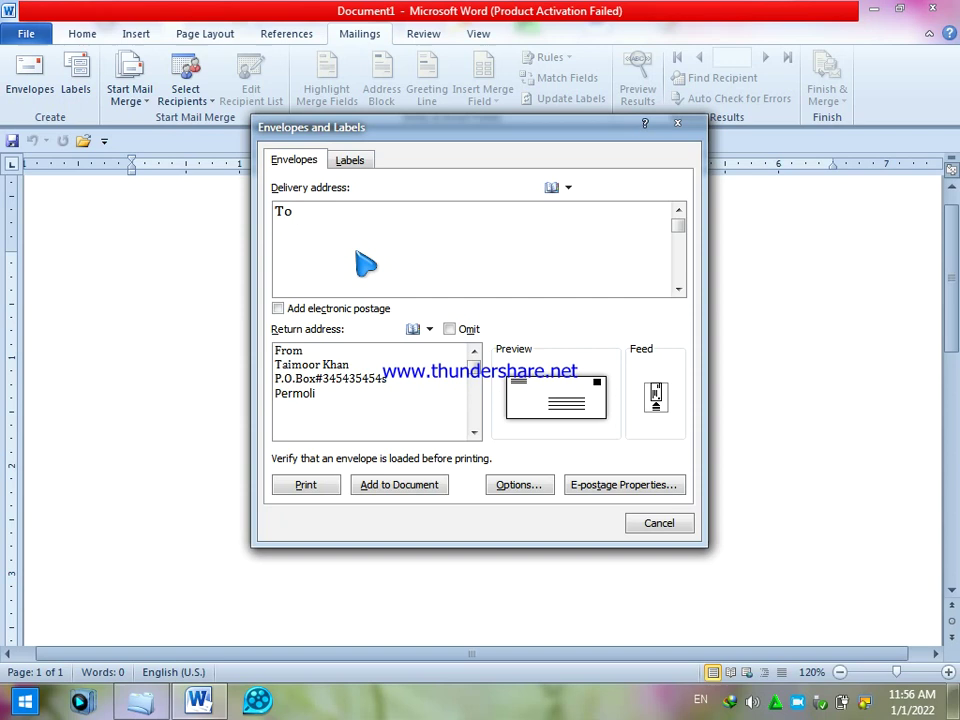
key(Return)
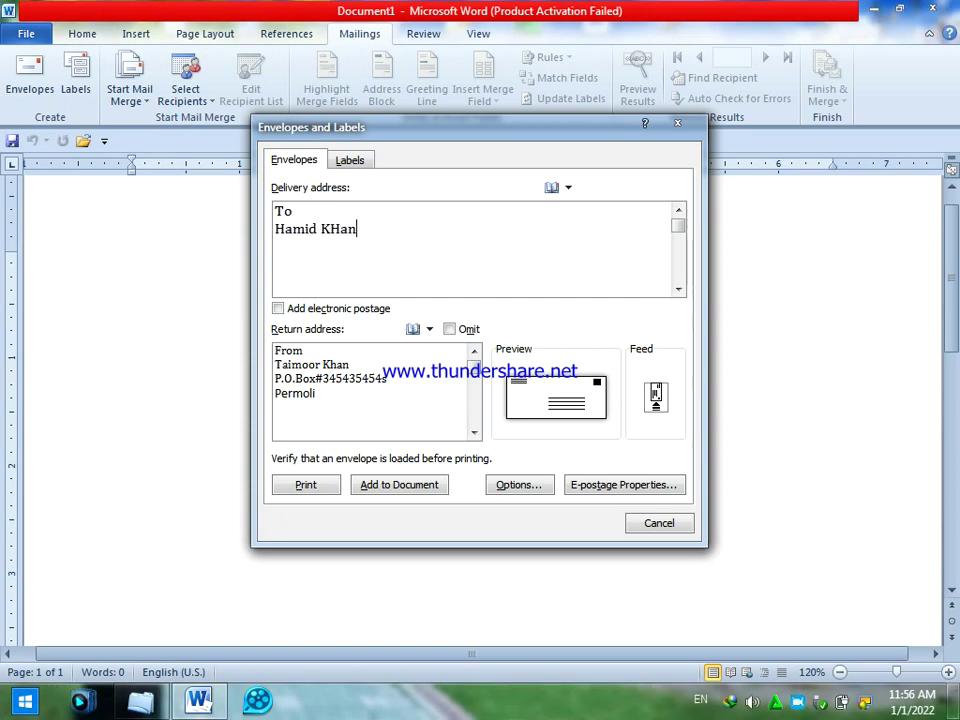
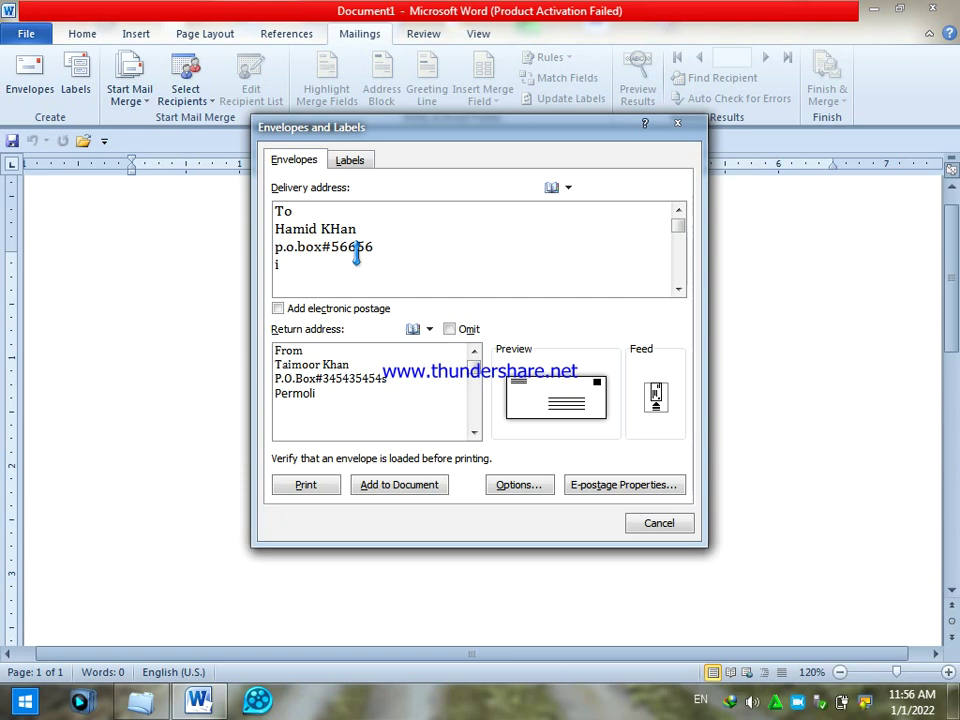
text(Islamabad)
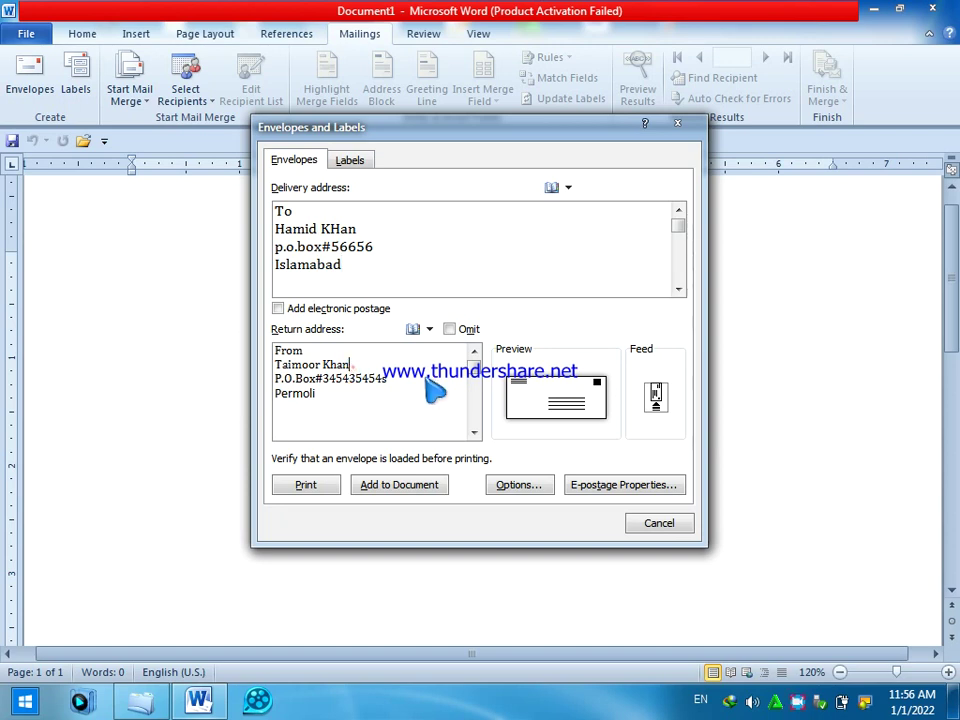
- Replace the old sender name under From in the return address with the new sender's name
key(BackSpace)
key(BackSpace)
key(BackSpace)
key(BackSpace)
key(BackSpace)
key(BackSpace)
key(BackSpace)
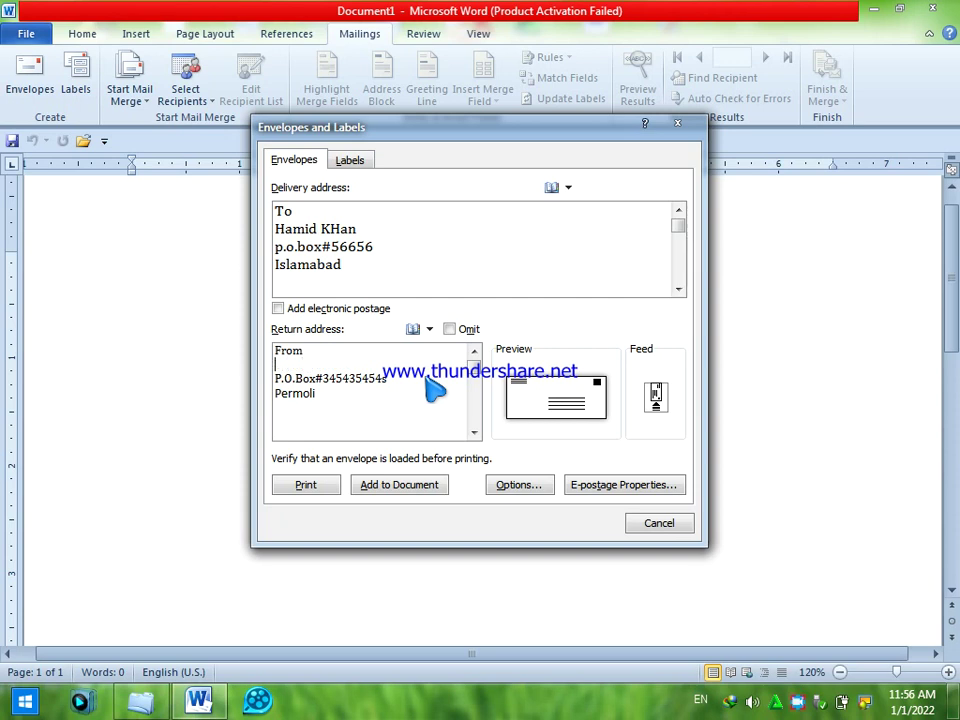
key(BackSpace)
key(Return)
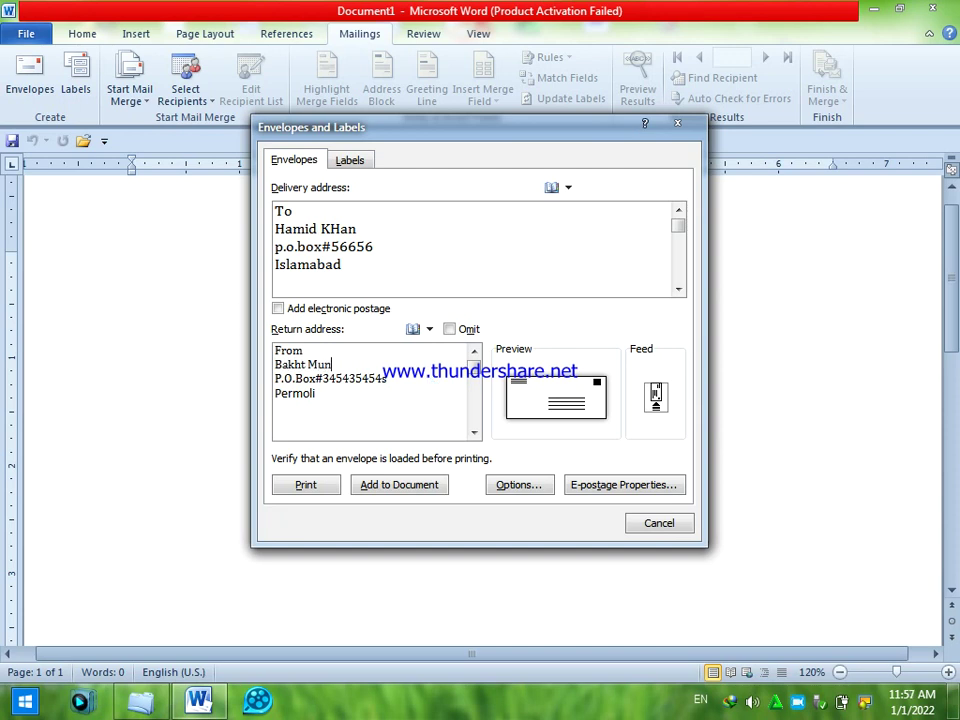
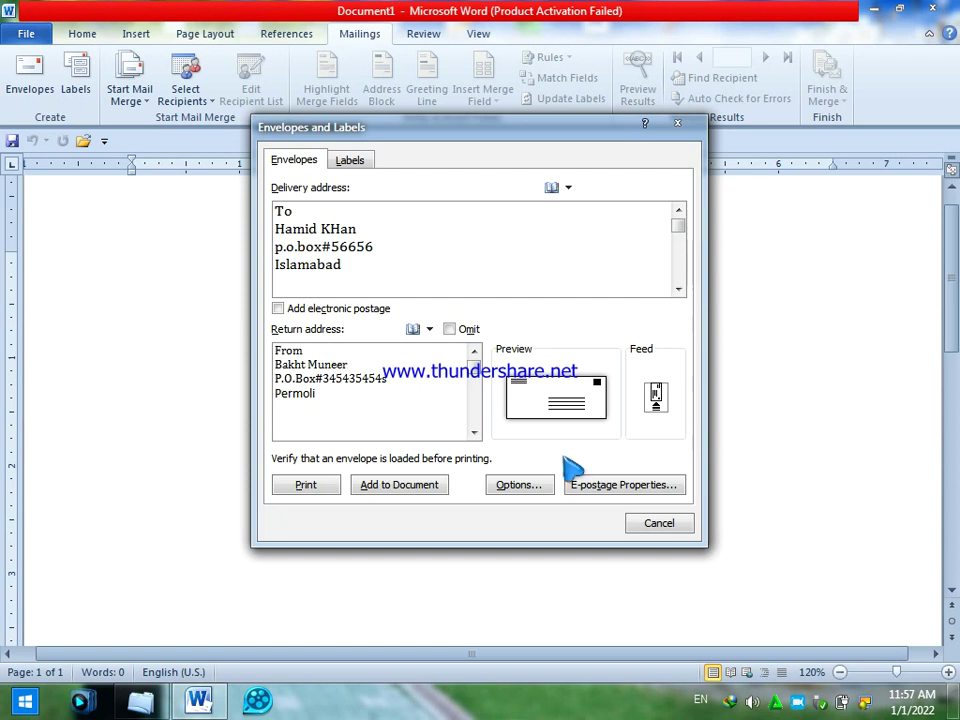
- Add the envelope to the document, keep the new return address as default, and preview it
click(405, 487)
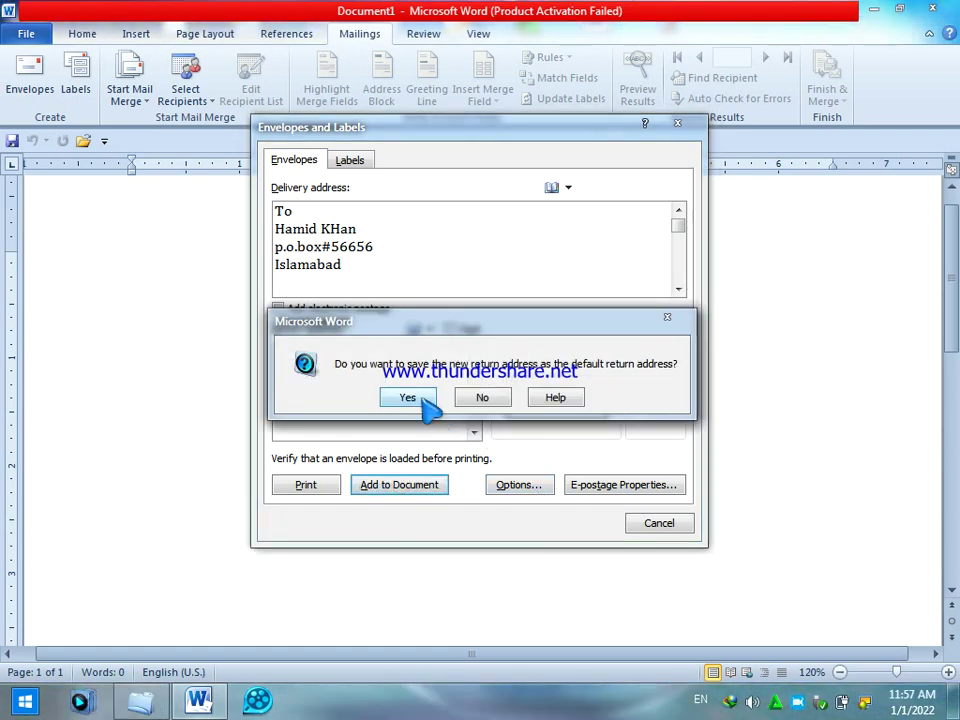
click(425, 400)
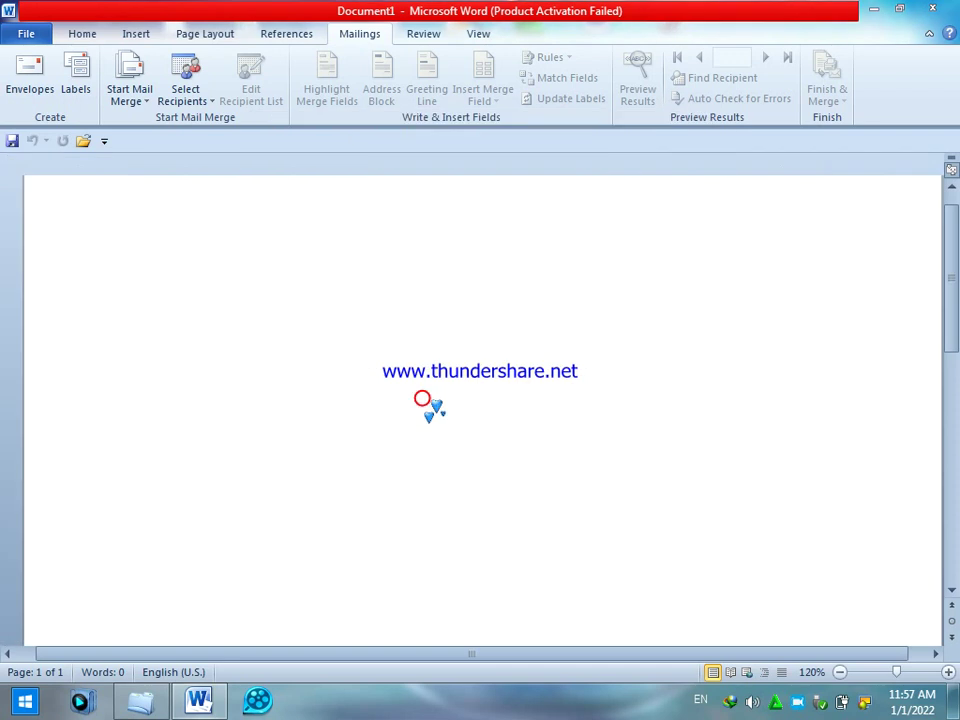
click(45, 36)
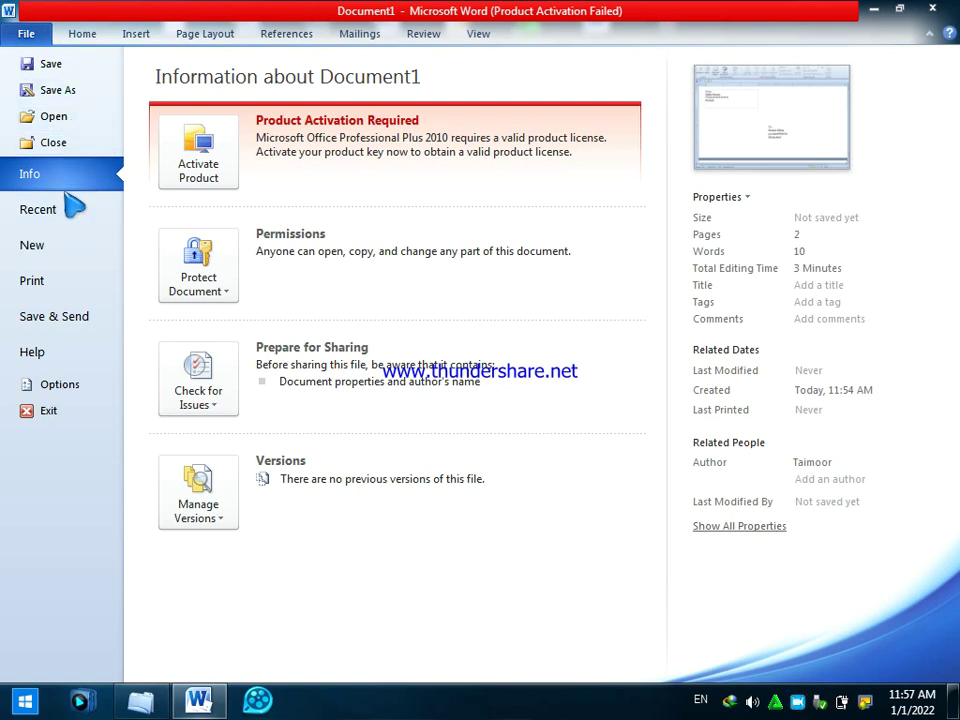
click(70, 289)
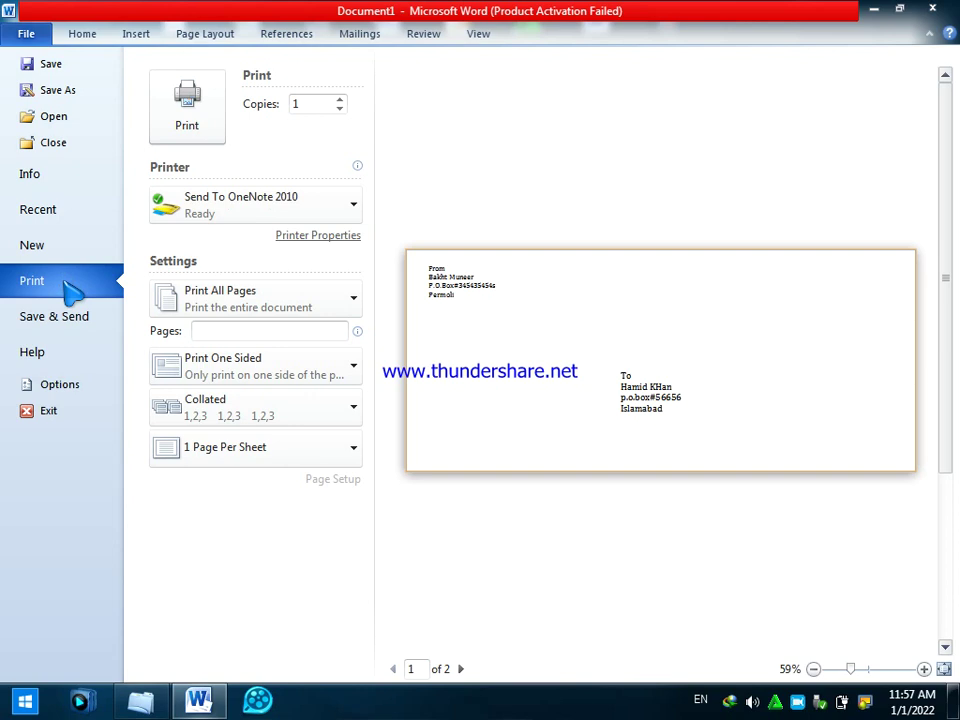
click(26, 33)
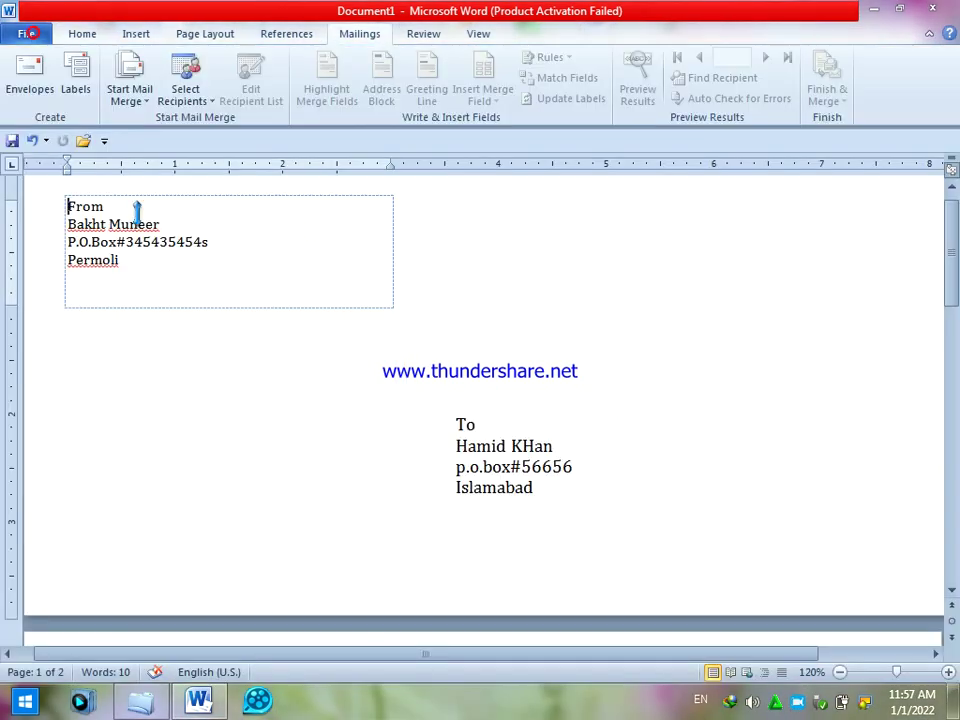
- Clear the envelope and create a new label sheet reading 'Name_____', 'Copy______', 'Class___'
key(ctrl+a)
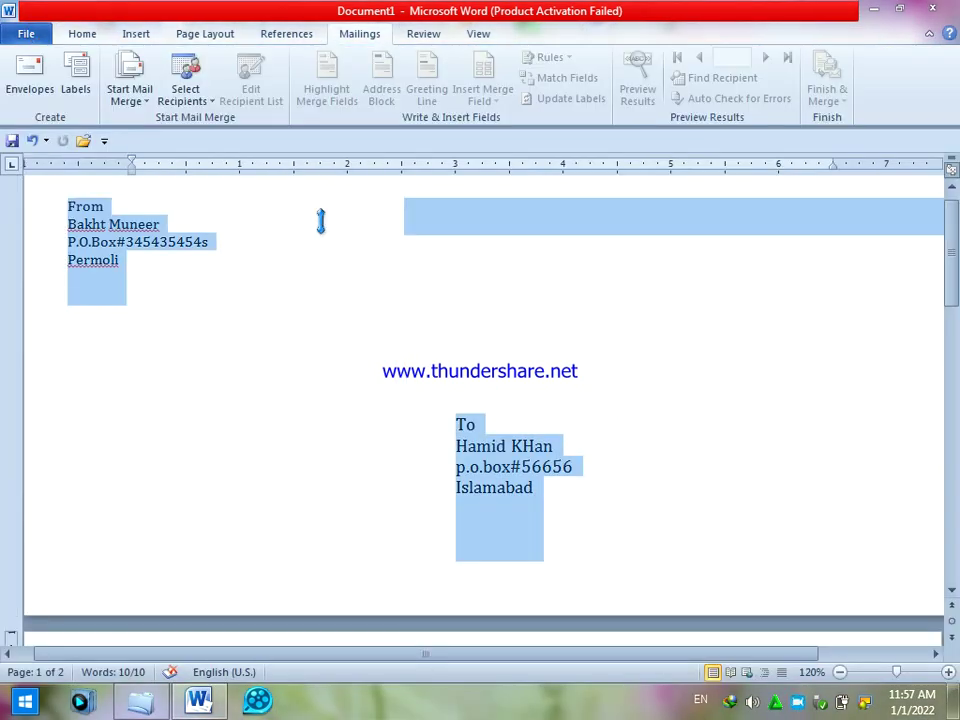
key(Delete)
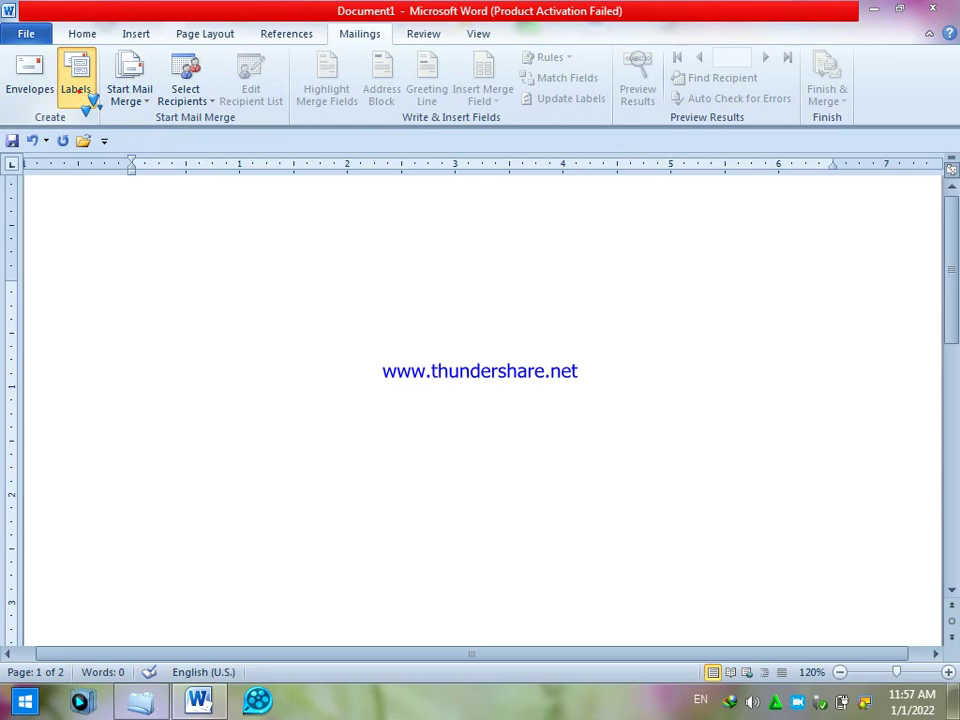
click(78, 90)
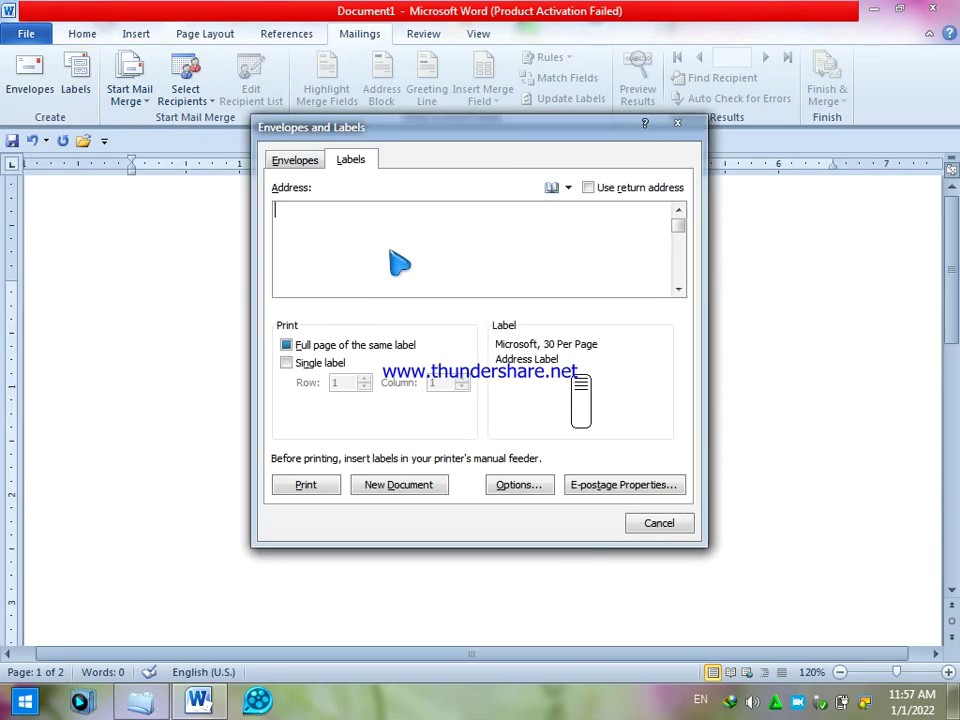
text(Na)
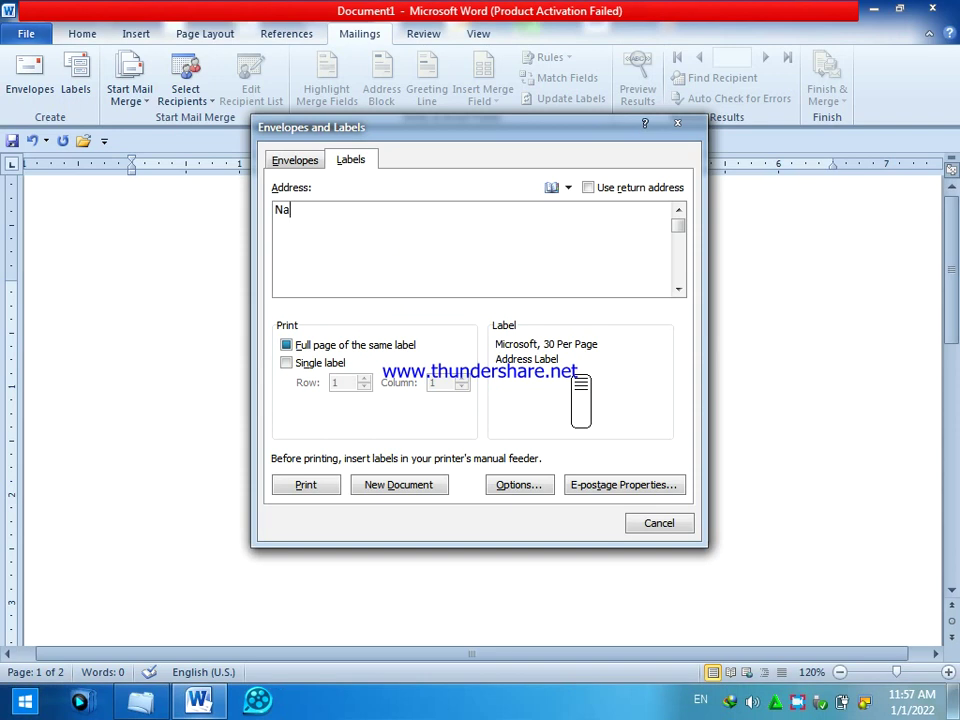
text(me_____)
key(Return)
text(Copy______)
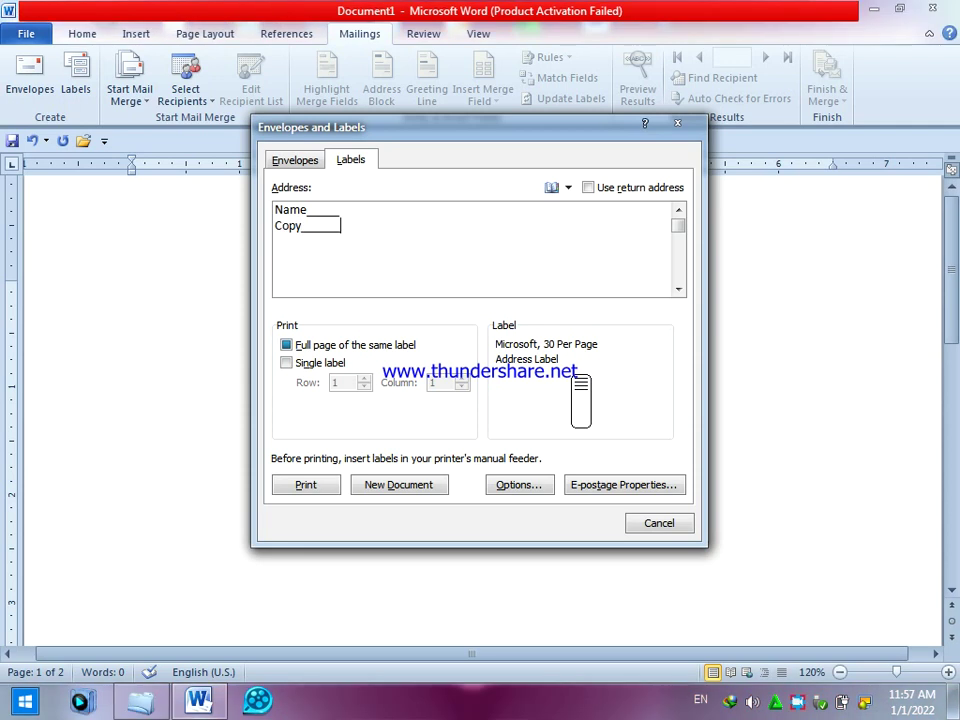
key(Return)
text(Class_____)
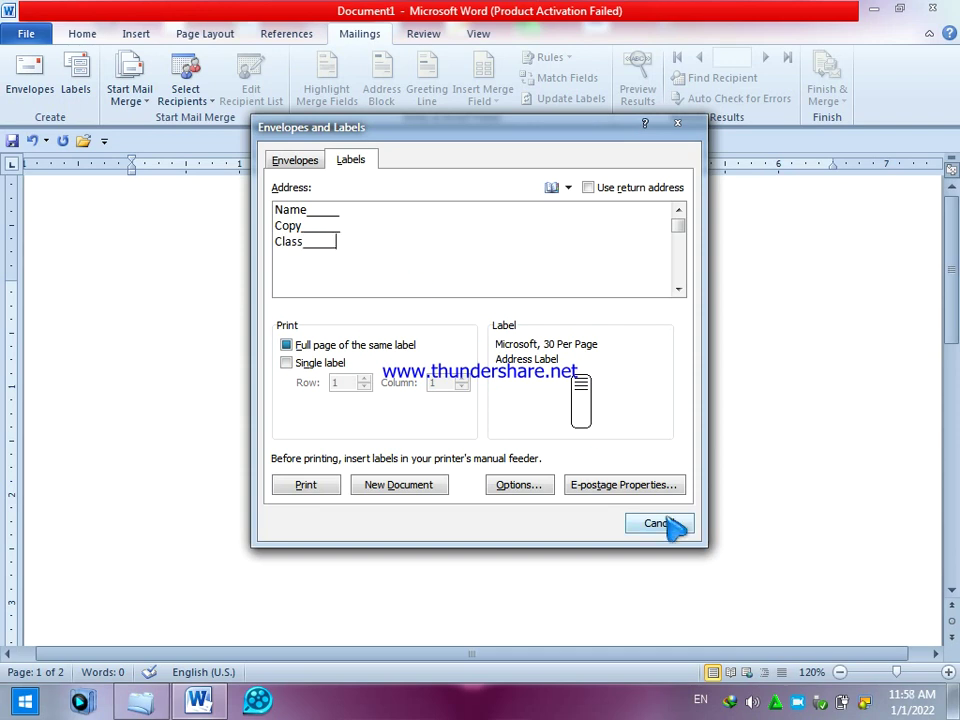
click(398, 490)
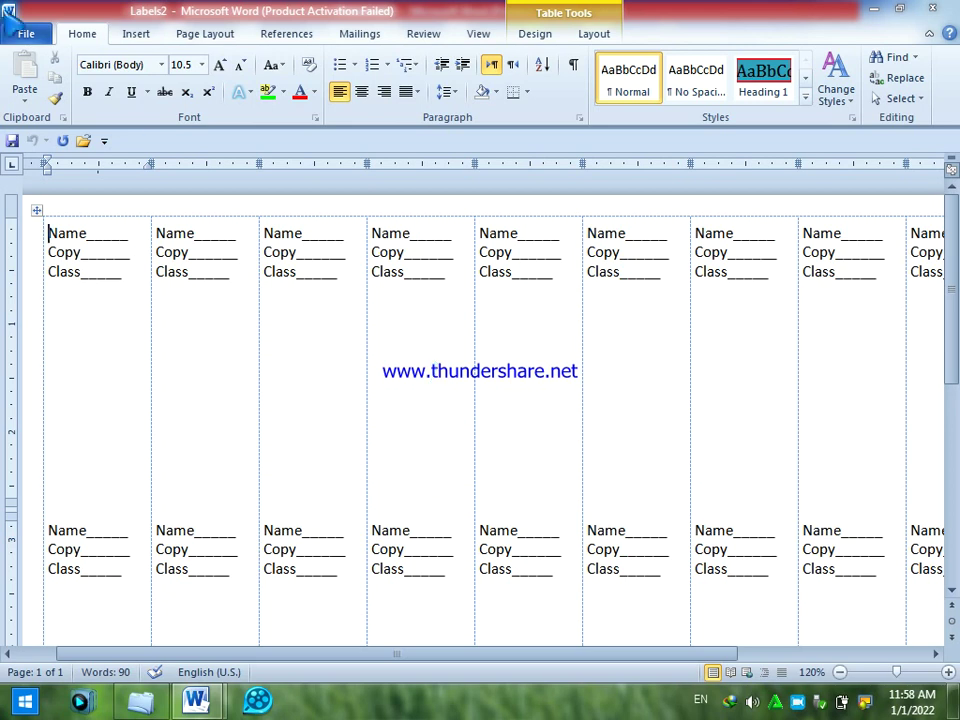
- Preview the Labels2 label sheet as it would print
click(30, 35)
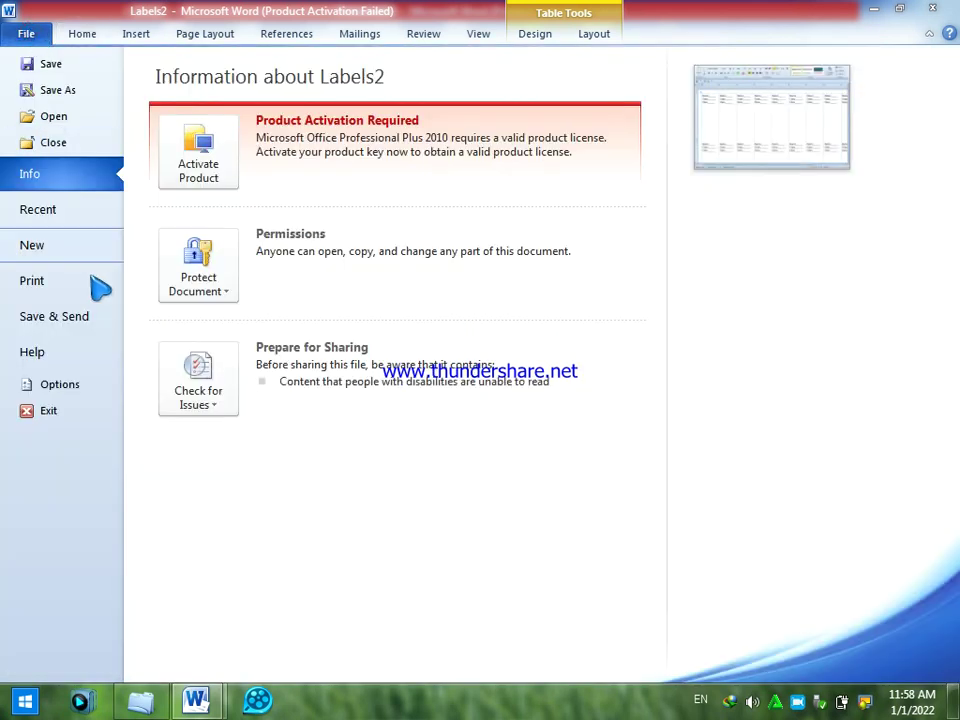
click(51, 281)
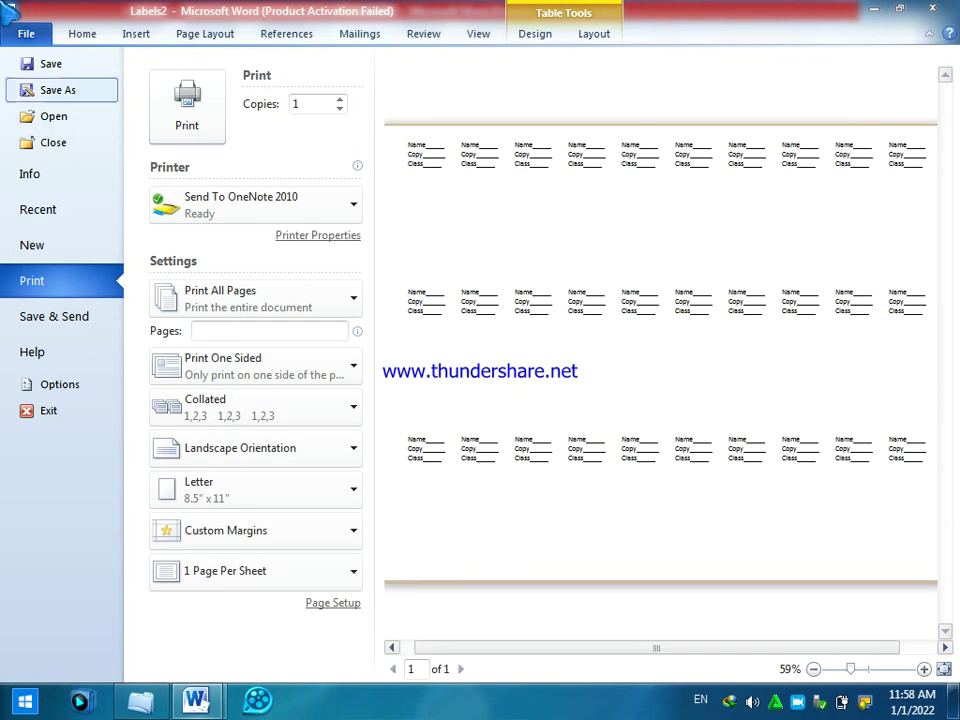
click(38, 31)
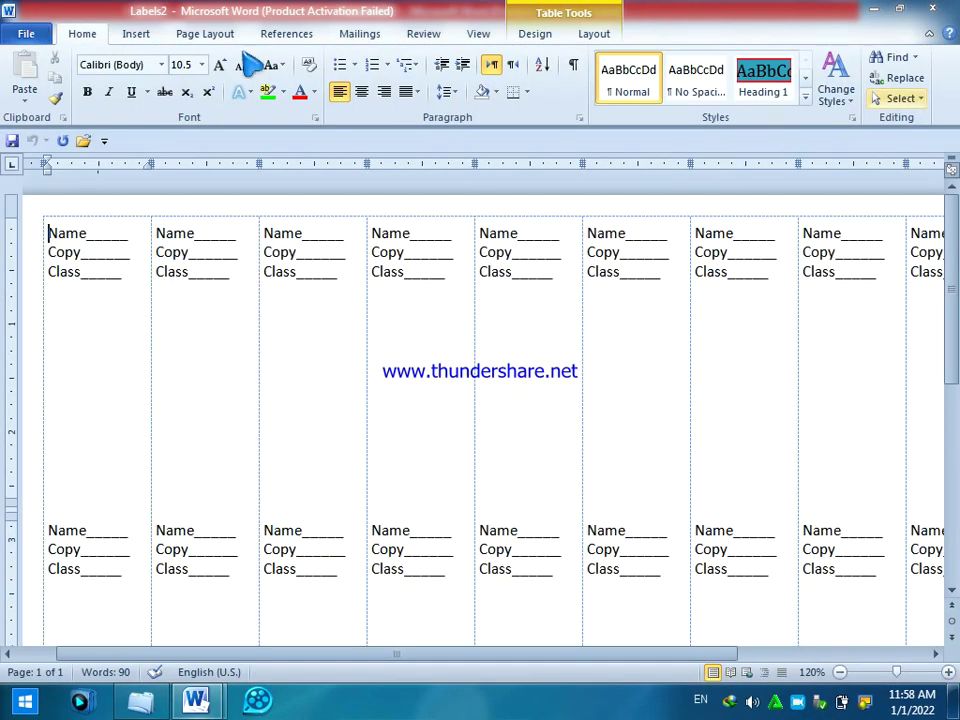
- Close Labels2 without saving and return to the blank Document1
click(47, 33)
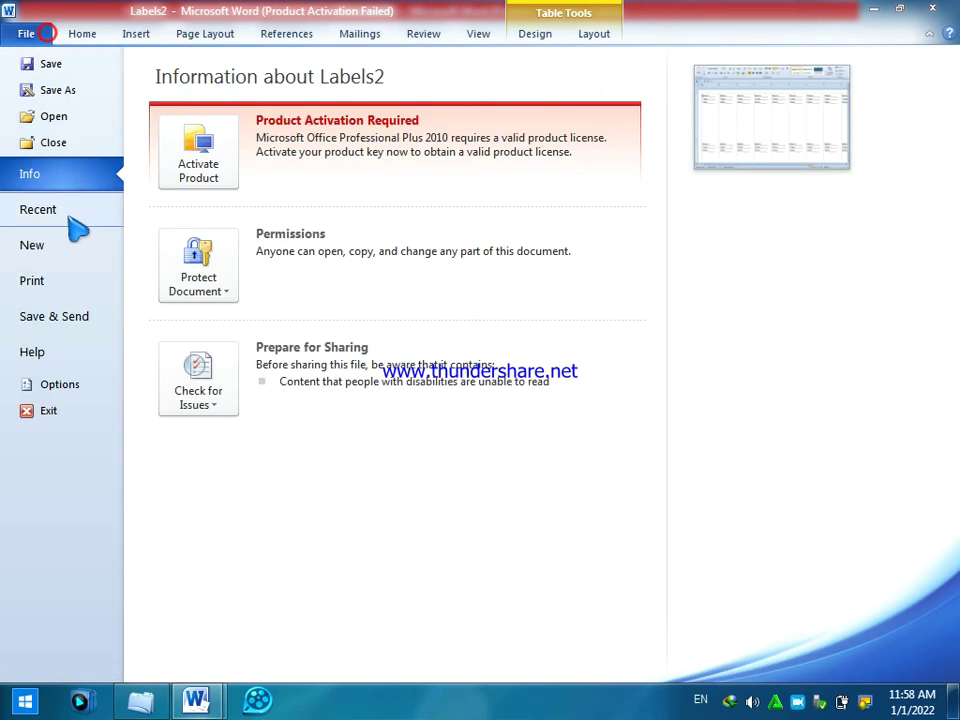
click(57, 141)
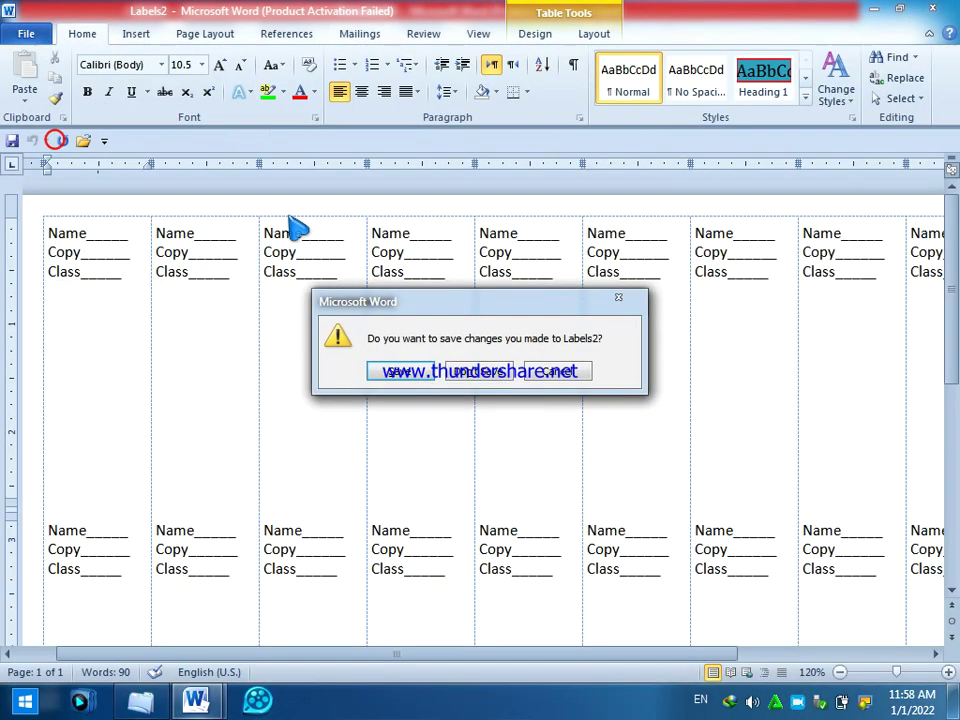
click(470, 371)
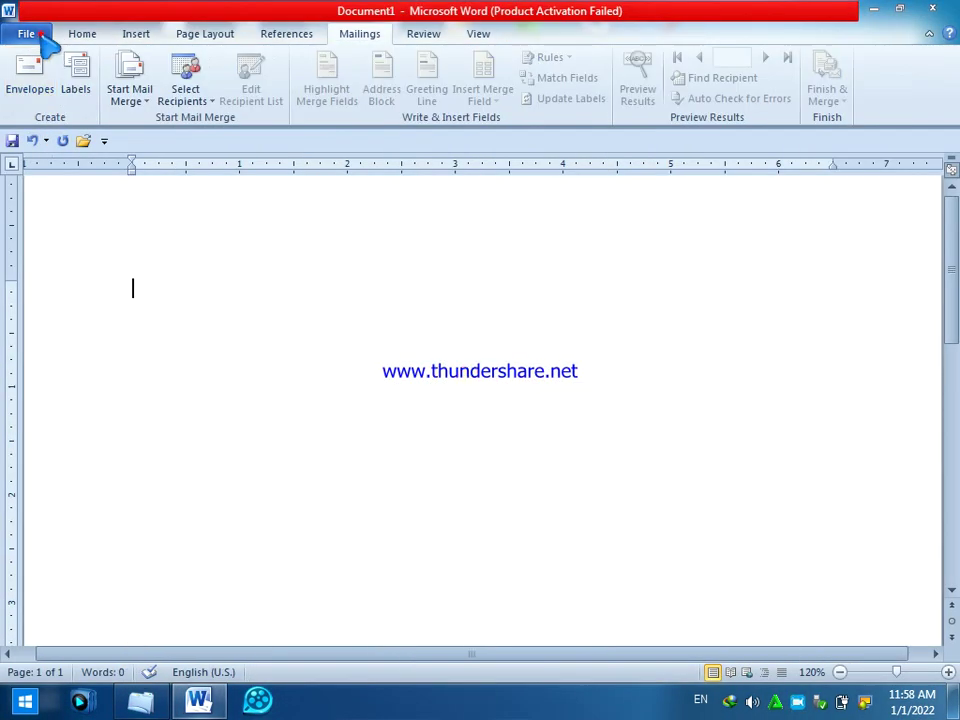
click(42, 33)
click(40, 34)
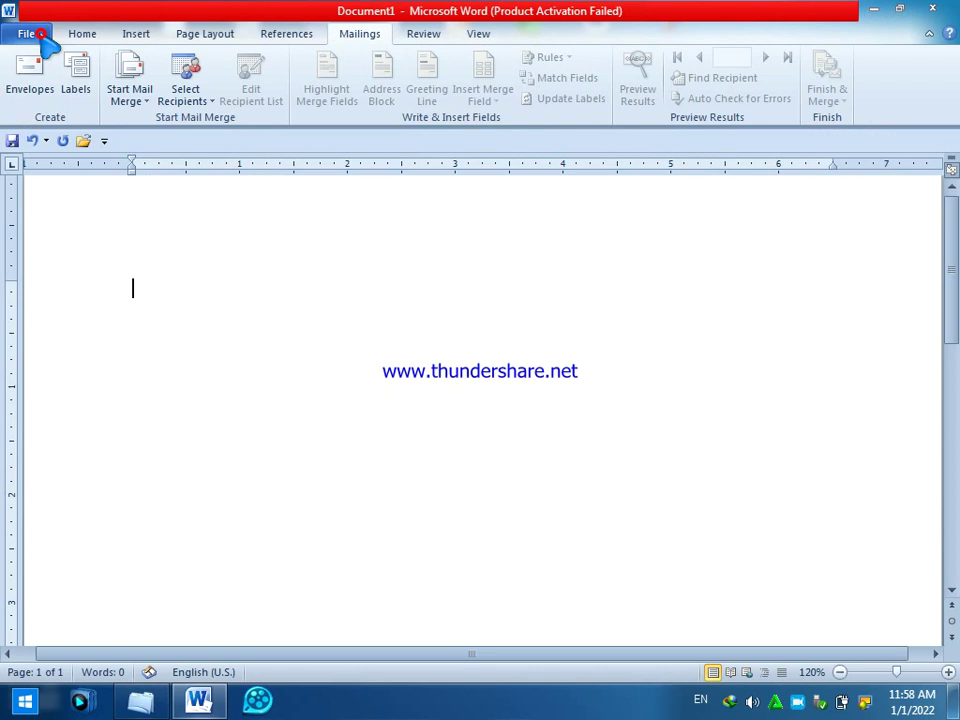
- Switch to the Review tab and type the misspelled word 'pakisten' on the first line
click(423, 34)
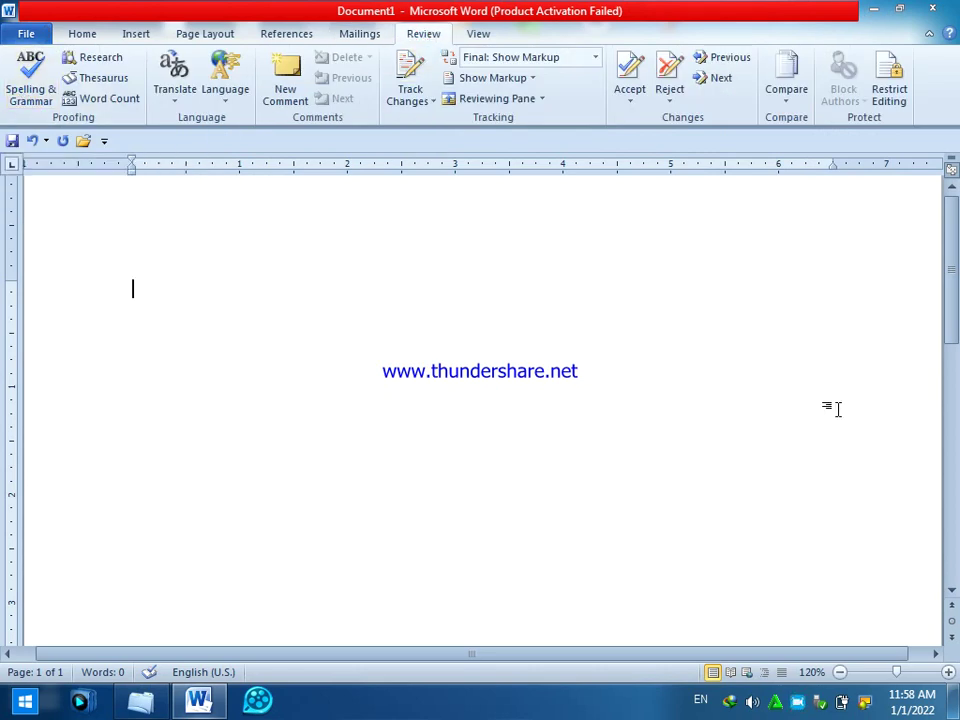
text(pakisten)
key(Return)
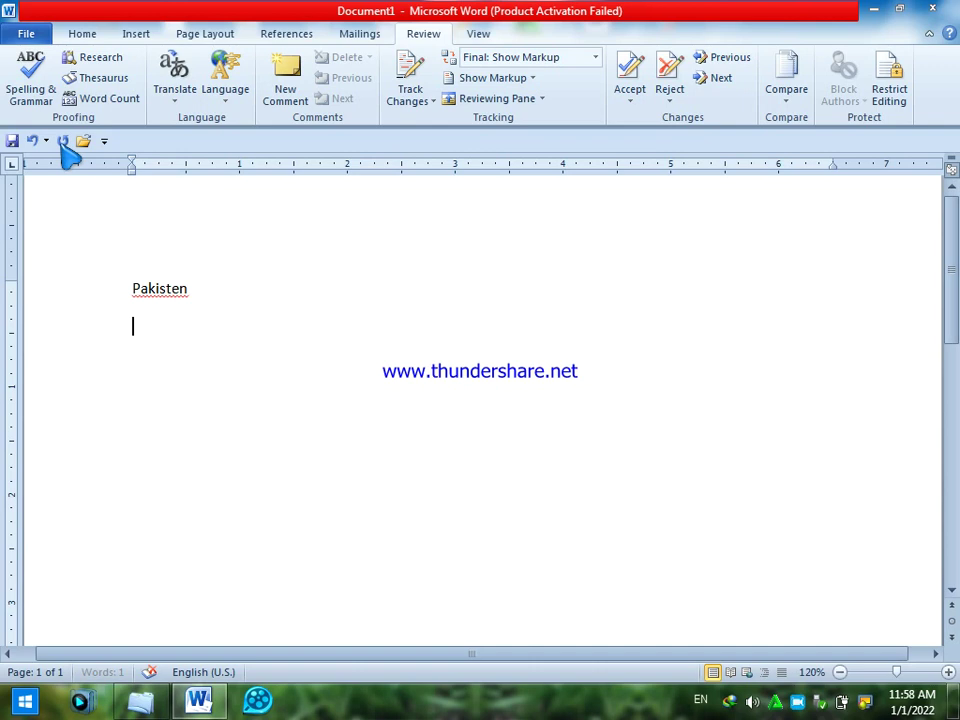
- Run Spelling & Grammar and change 'Pakisten' to the suggested 'Pakistan'
click(33, 92)
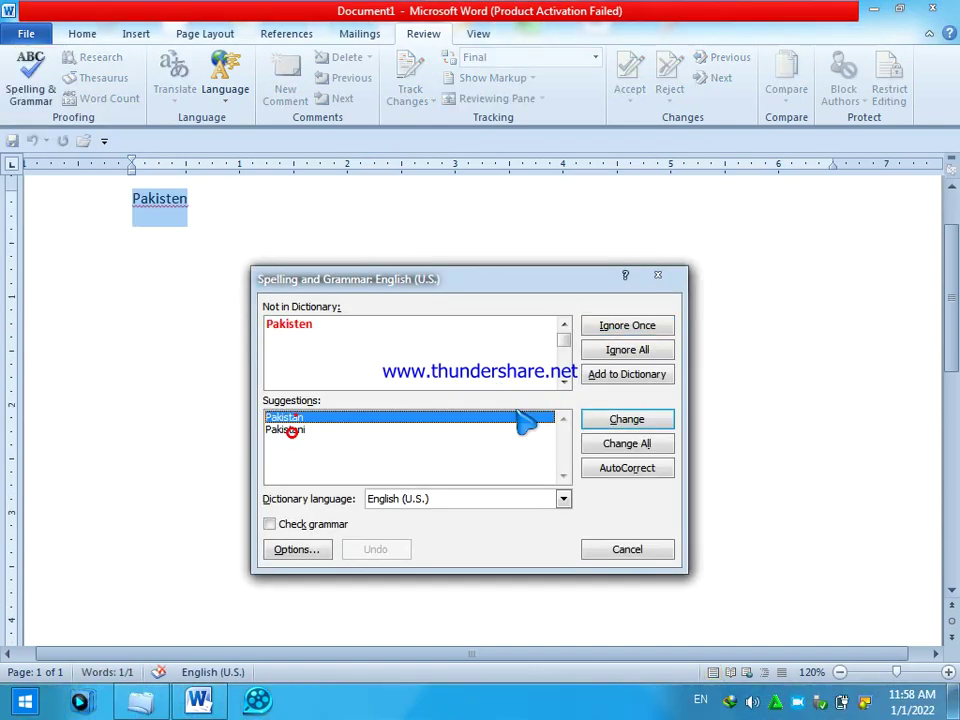
click(616, 423)
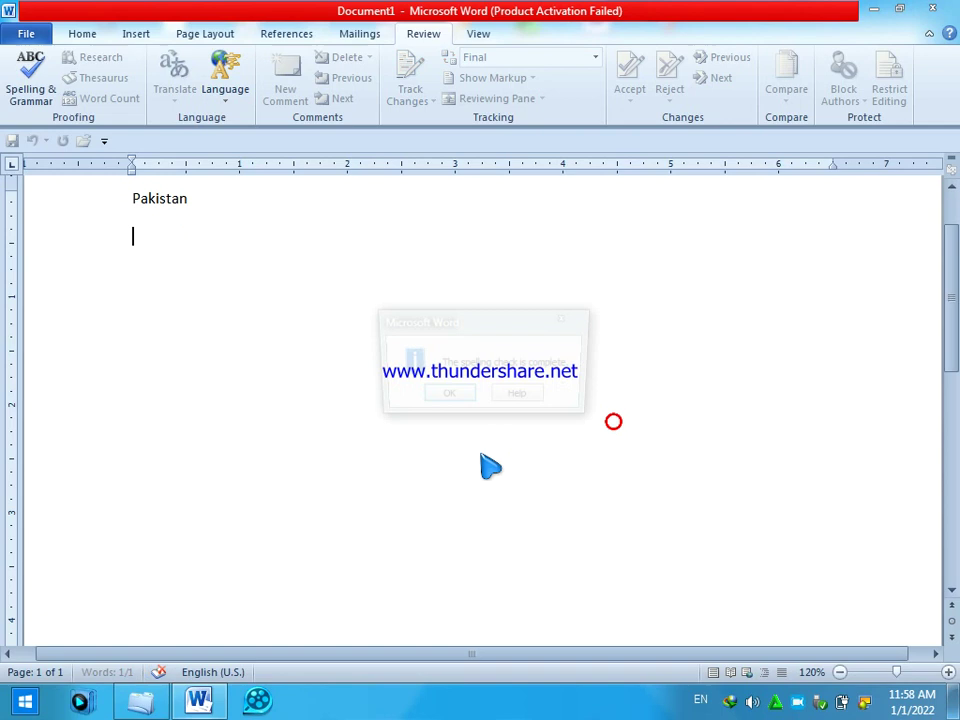
click(450, 396)
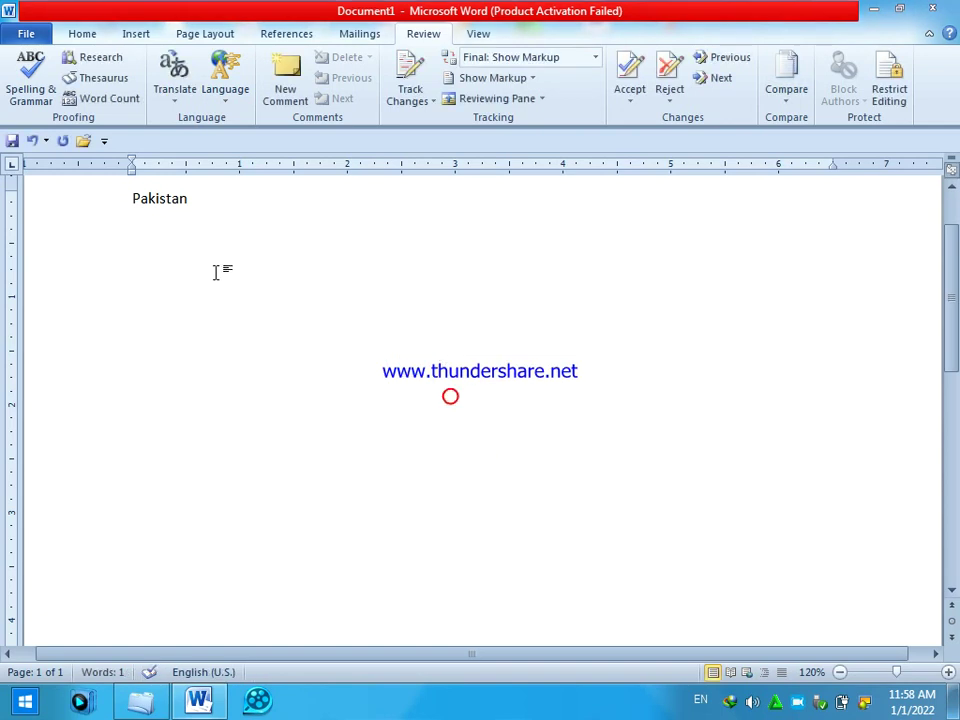
- Delete 'Pakistan', look up thesaurus synonyms for 'sad' in the Research pane, then close it
drag(214, 218, 35, 190)
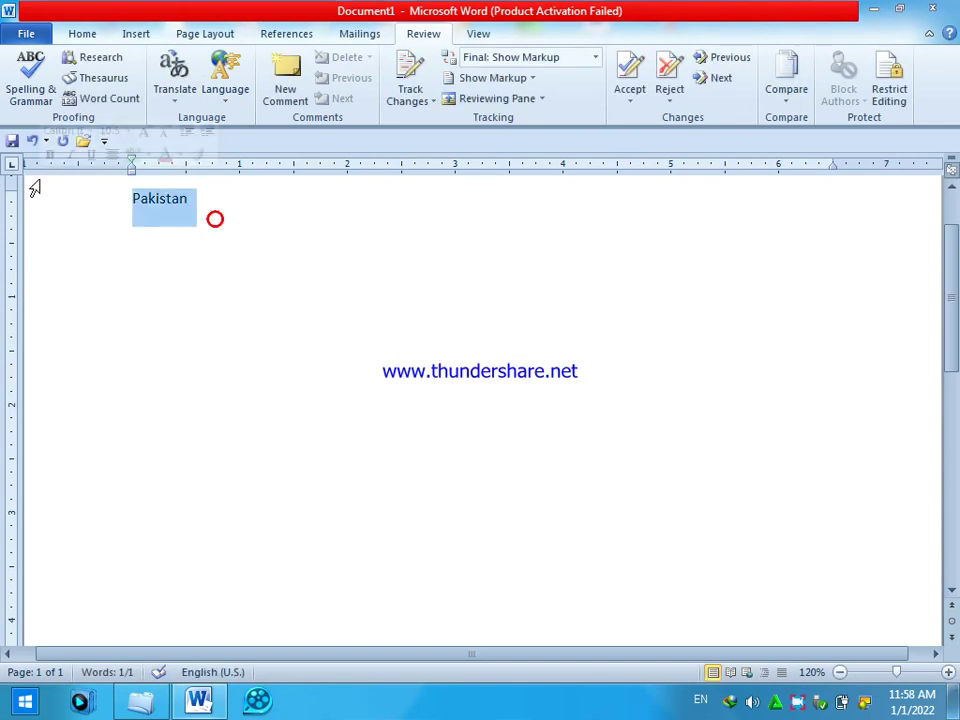
key(Delete)
click(93, 59)
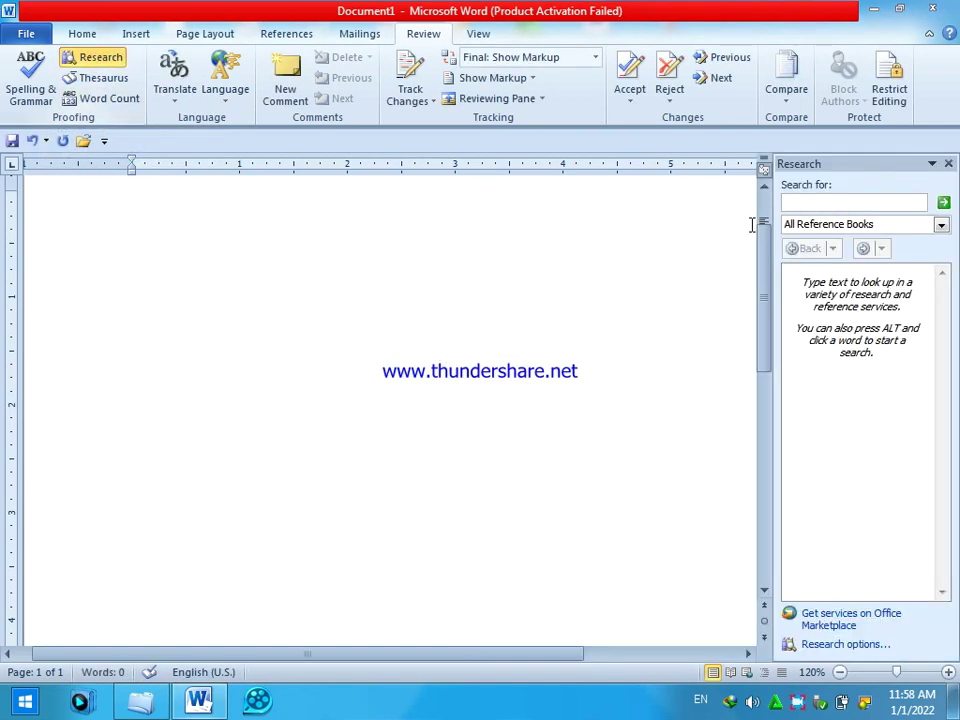
click(803, 202)
text(sad)
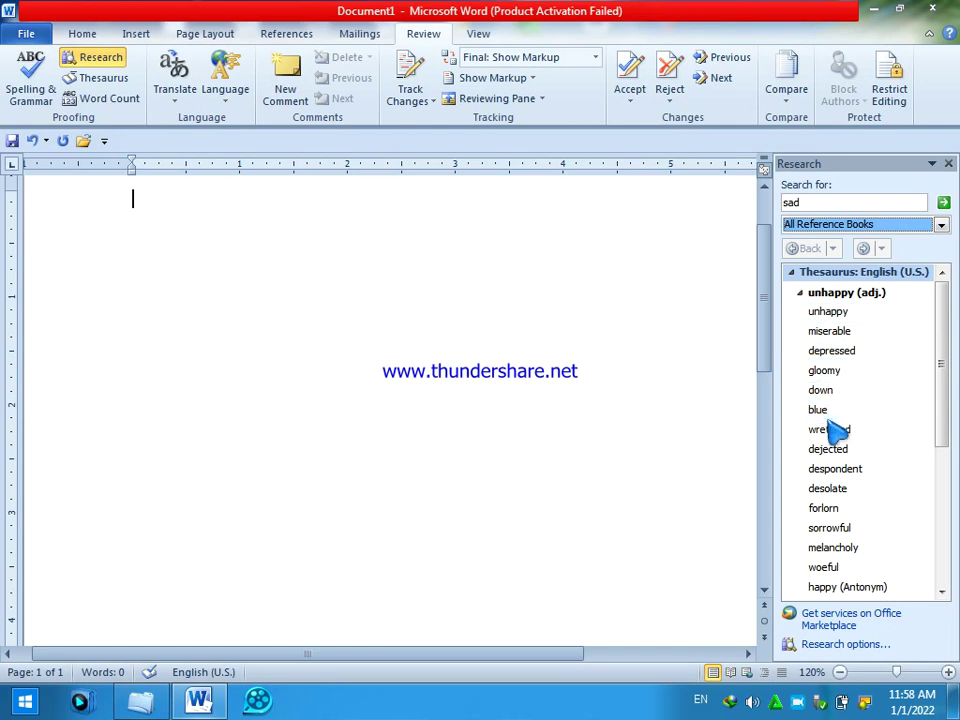
click(948, 163)
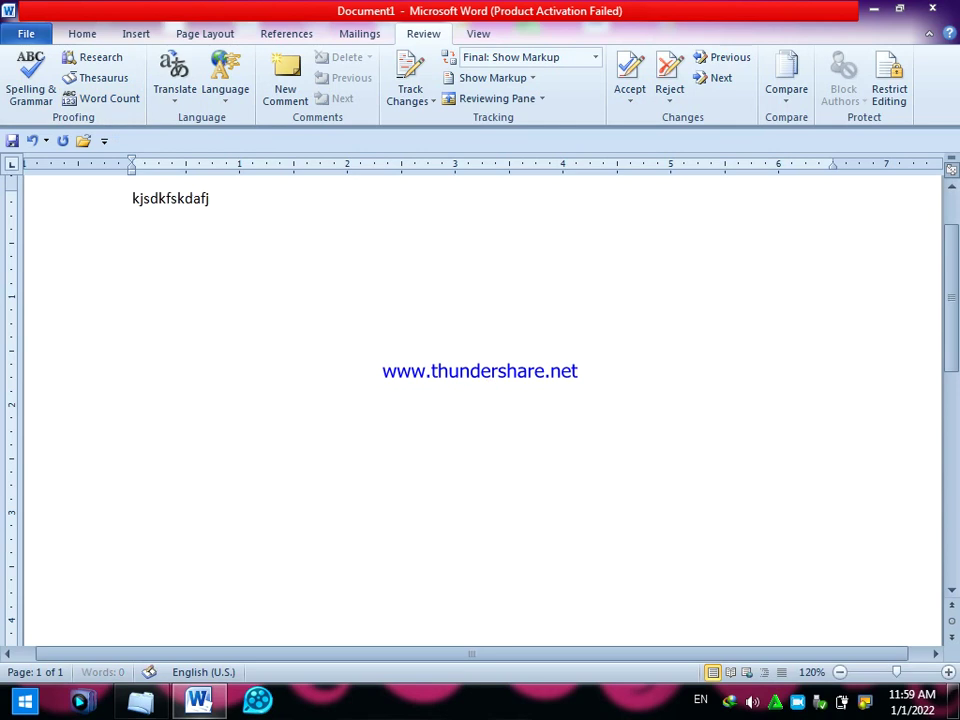
- Type lines of sample text and check Word Count: 7 words, 142 characters, 4 paragraphs
text(sdfasdkfaskdfjksd)
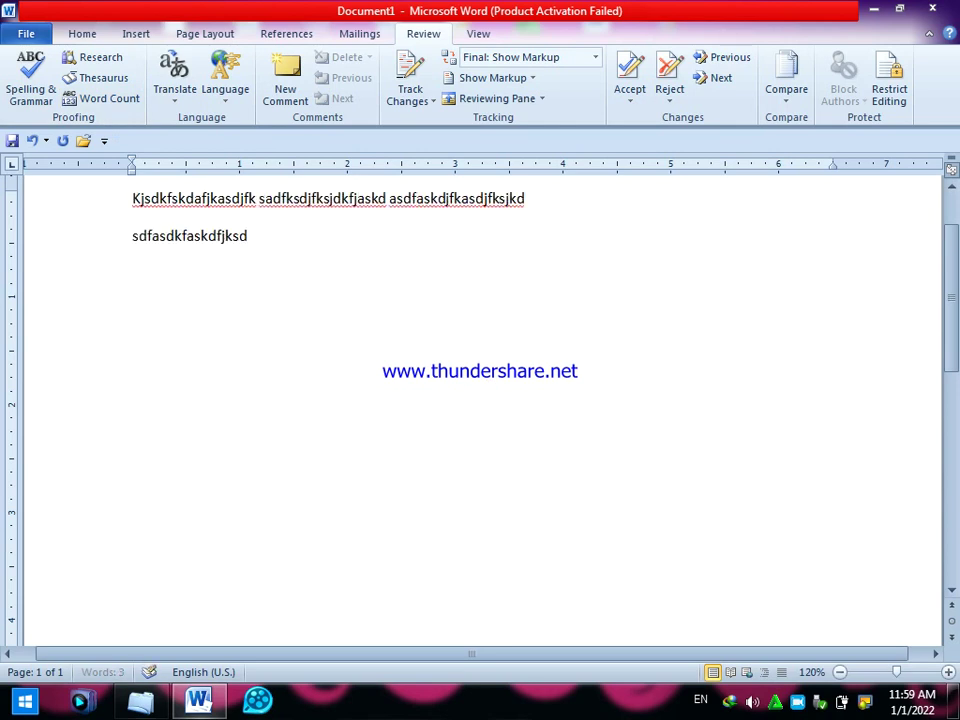
key(Return)
text(sdafajsdfjasdhfjasdf)
key(Return)
text(asdfjasdfjhasdj sdafasdjfhajsd)
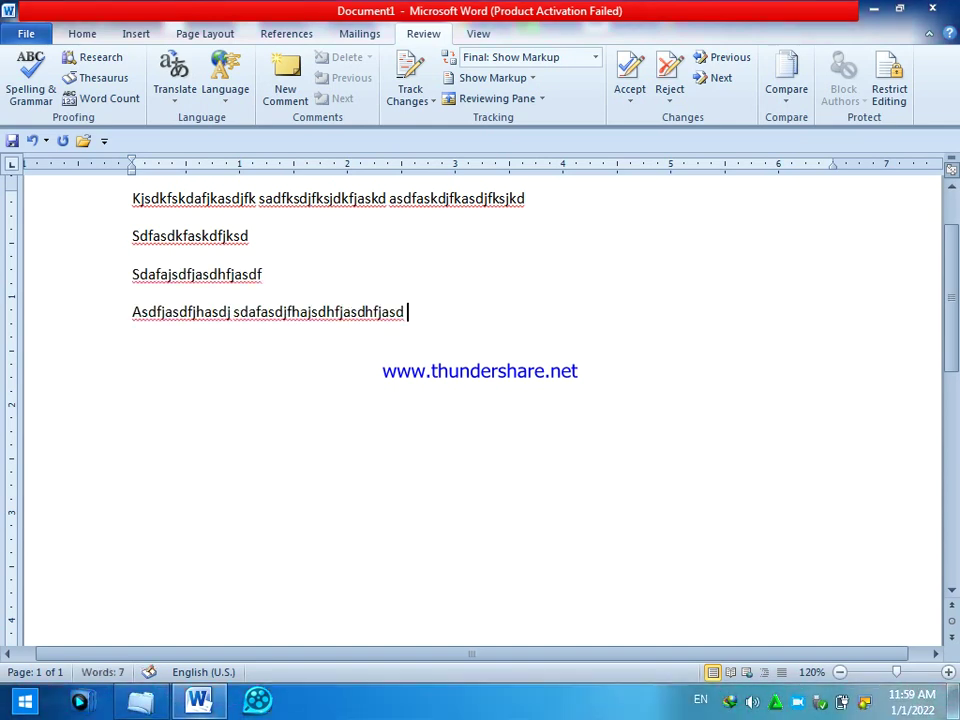
click(106, 99)
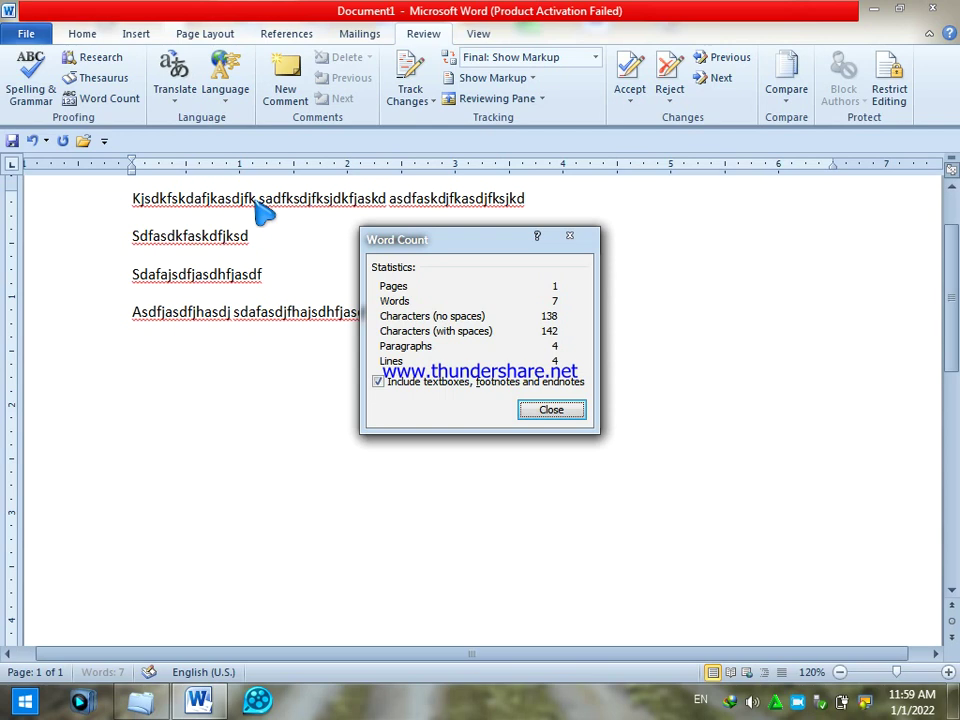
click(551, 405)
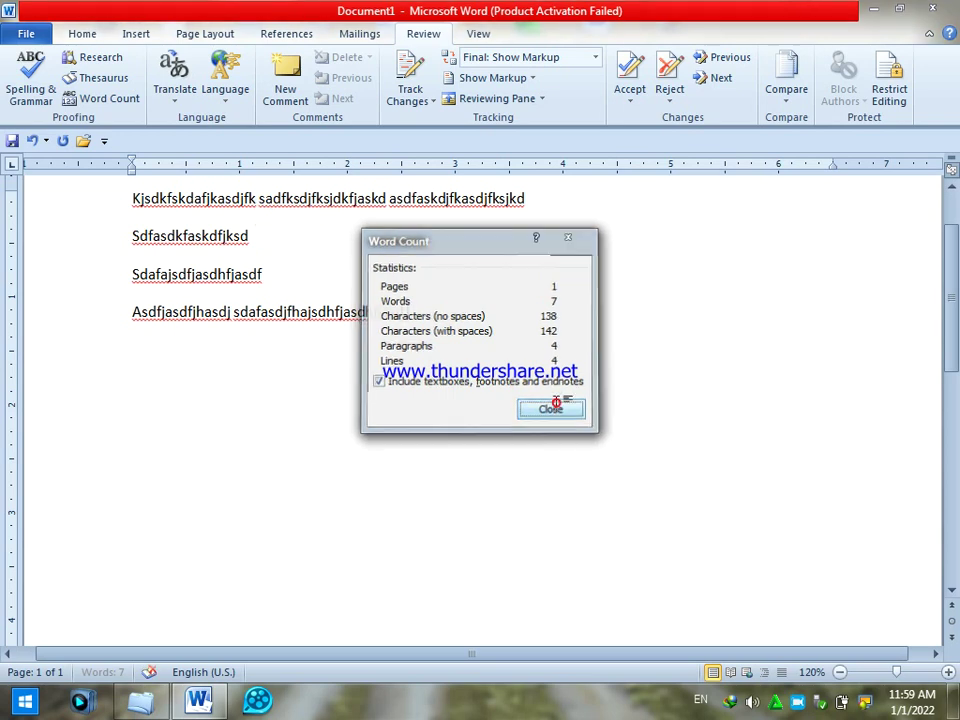
click(229, 102)
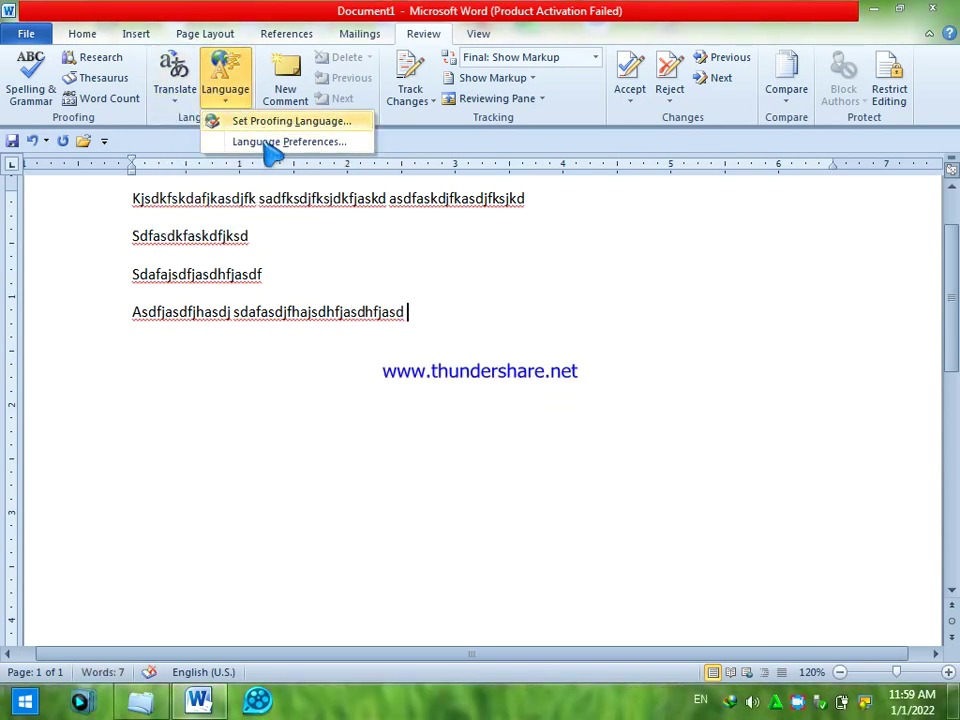
click(271, 127)
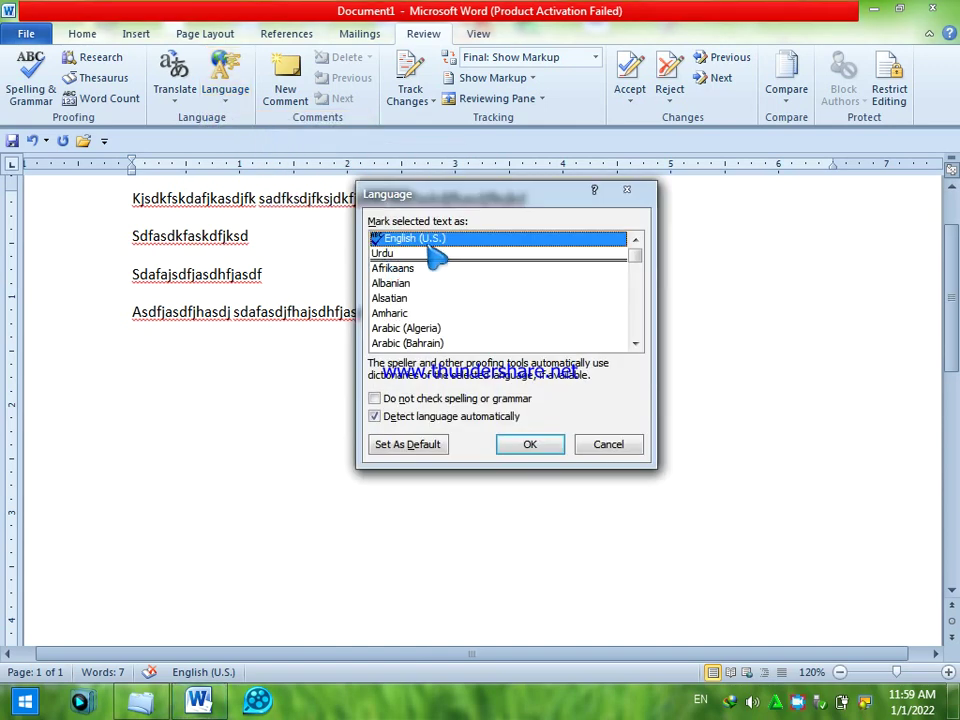
click(543, 450)
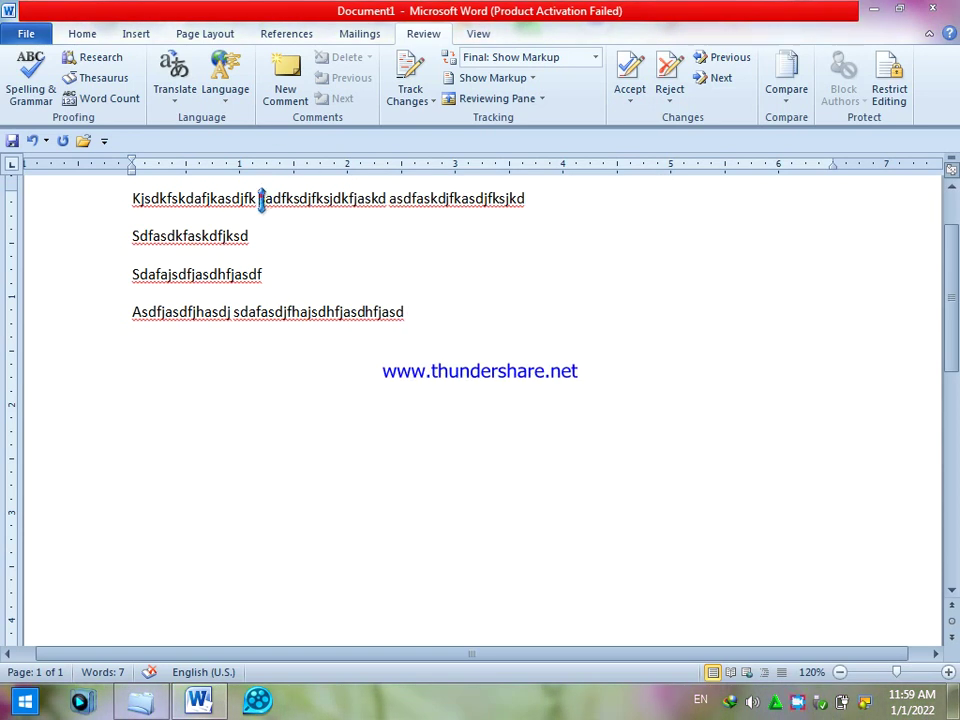
- Add a comment reading 'sarhad', then attach a second comment to the last line's long word
click(286, 99)
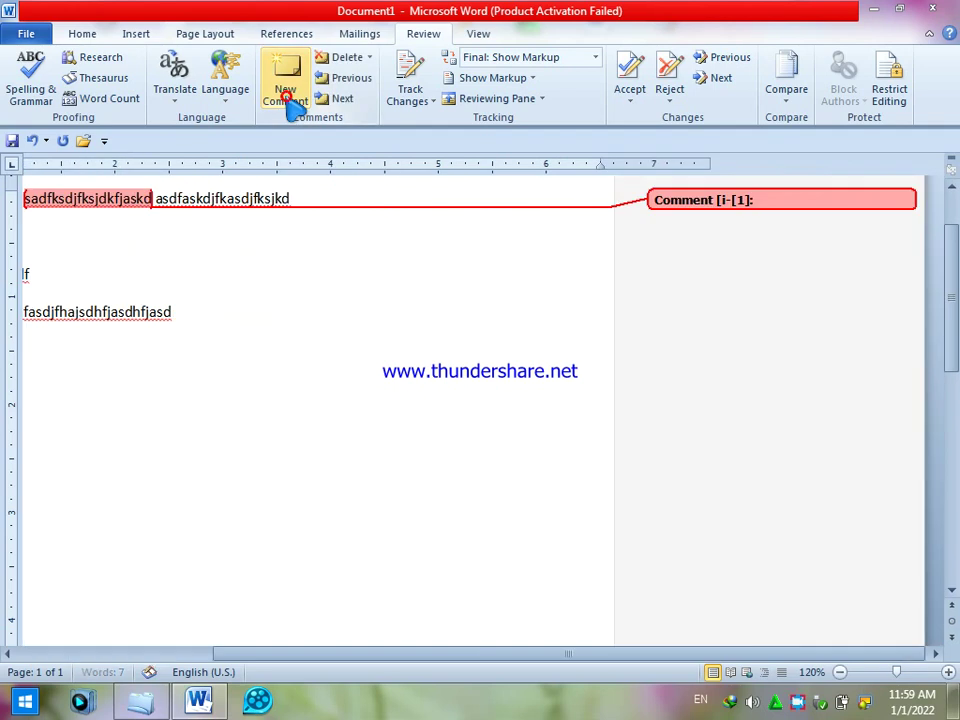
text(sarhad)
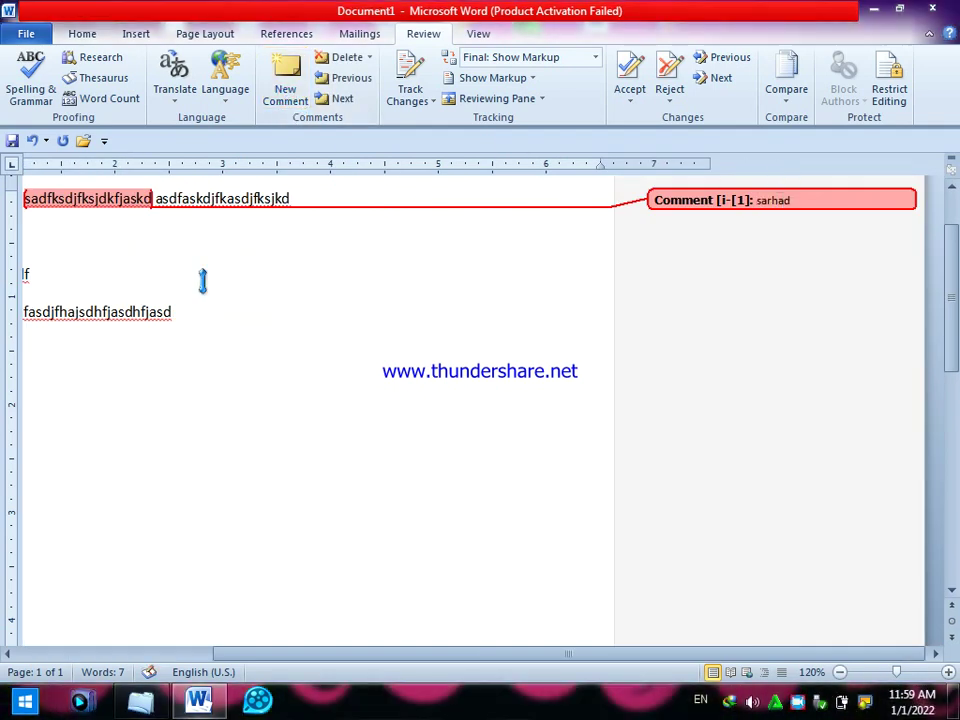
click(79, 316)
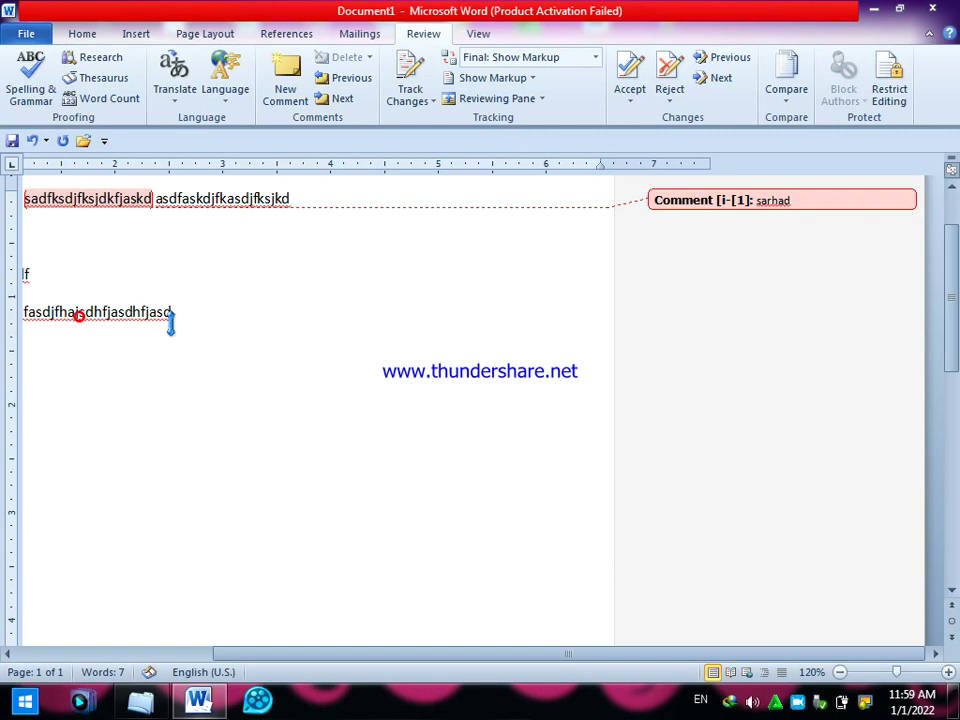
click(287, 90)
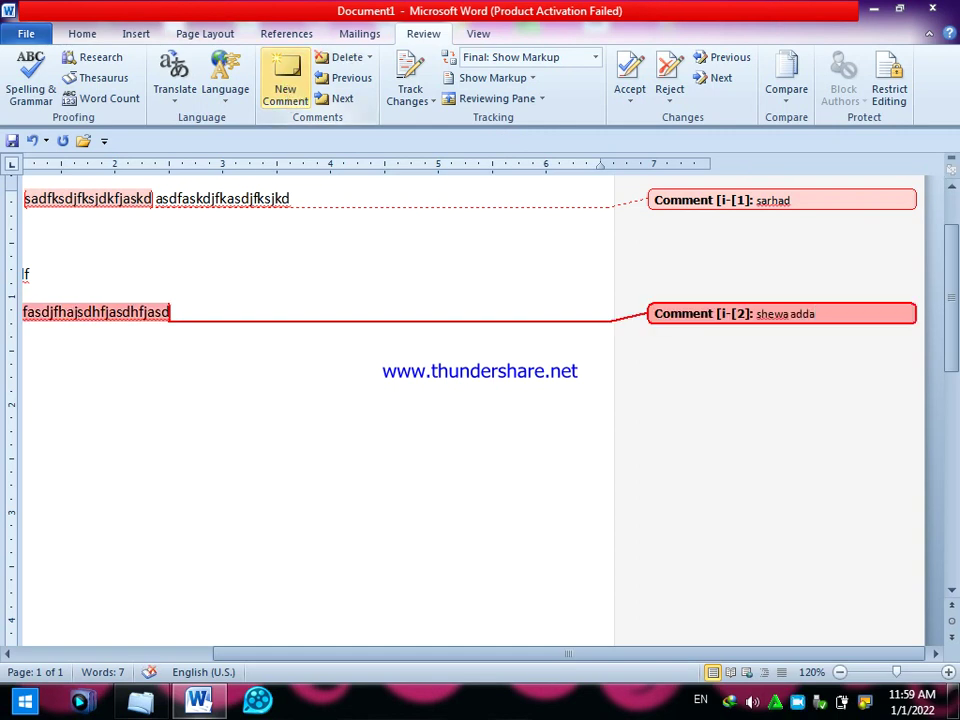
- Preview how the commented document would print, then return to the document
click(47, 34)
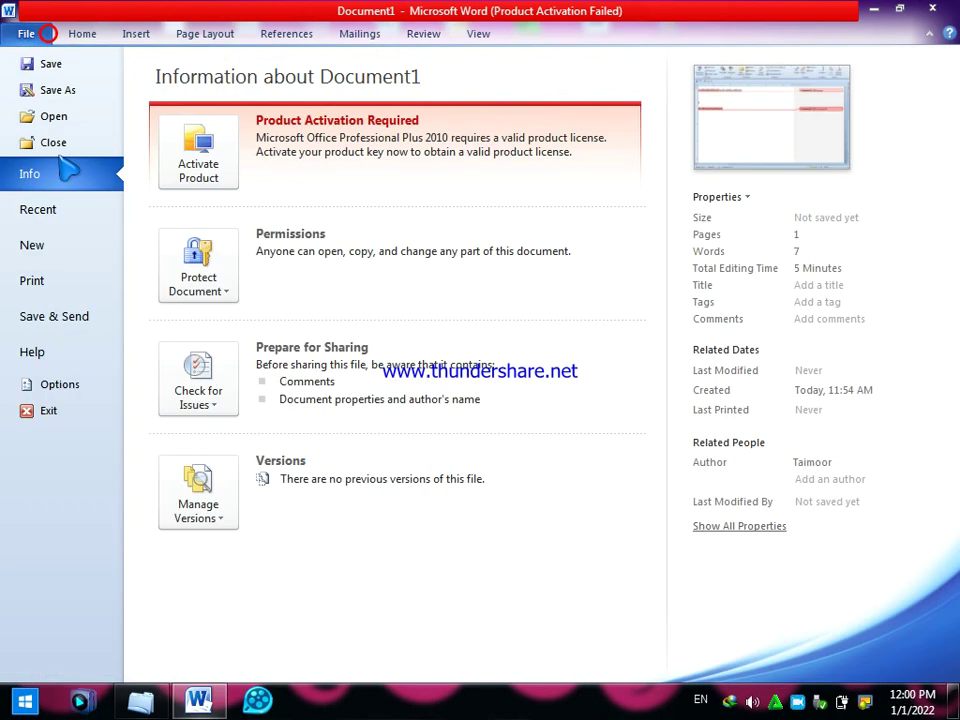
click(58, 284)
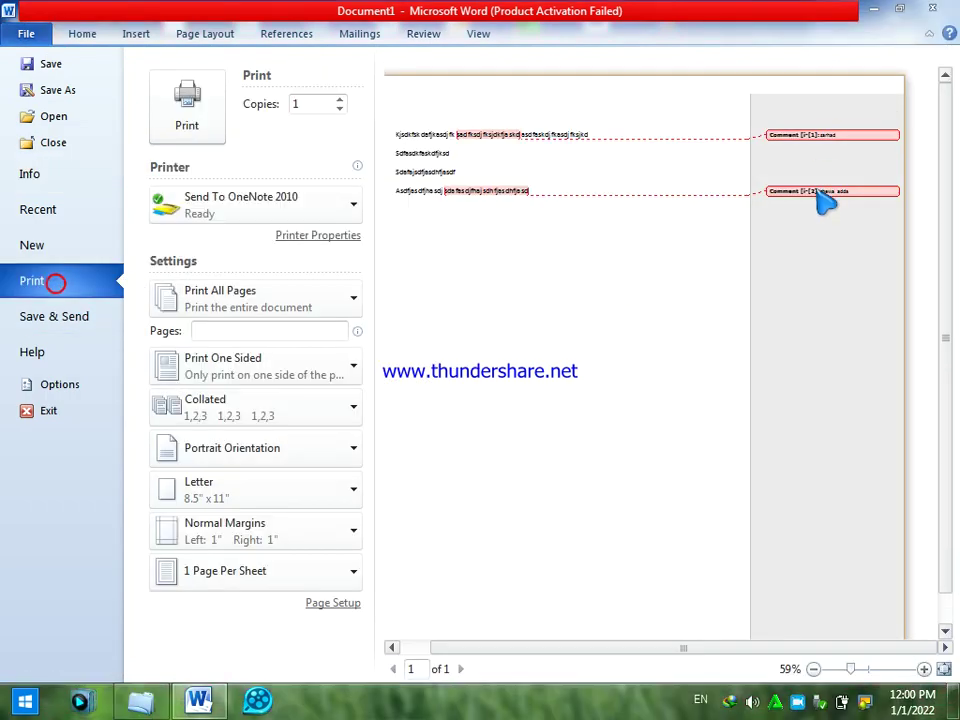
click(27, 32)
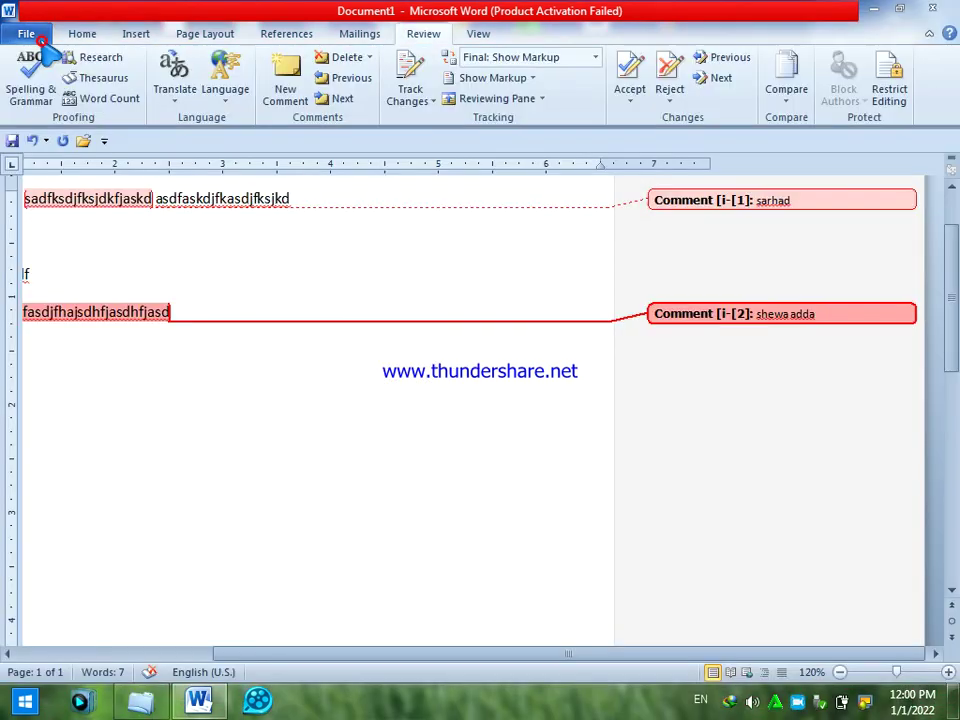
- Step through both comments, then delete all comments in the document
click(352, 80)
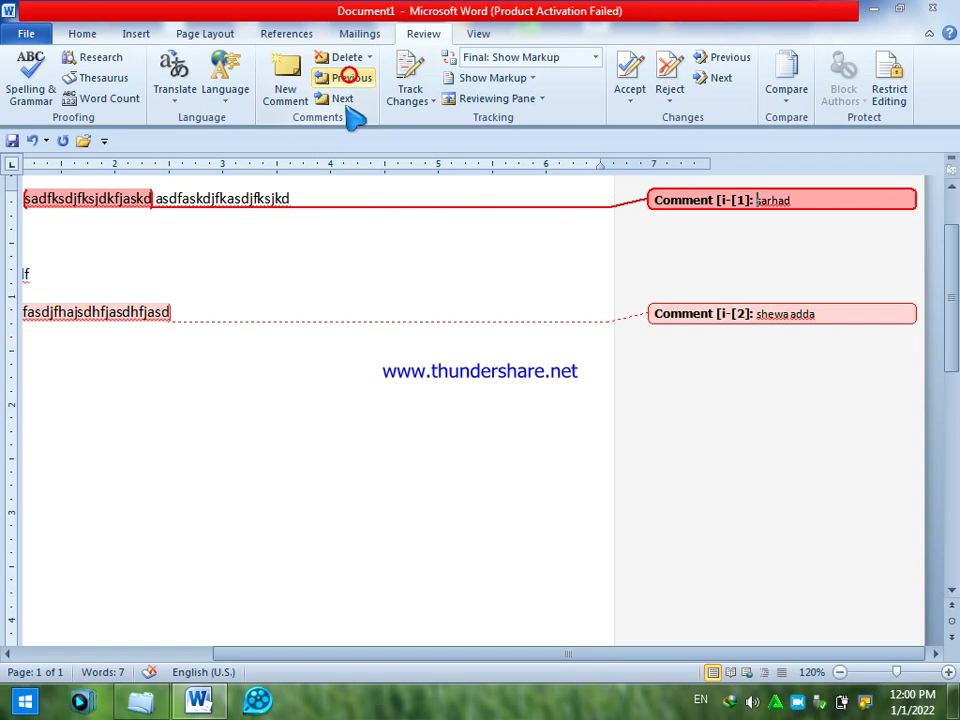
click(343, 100)
click(368, 57)
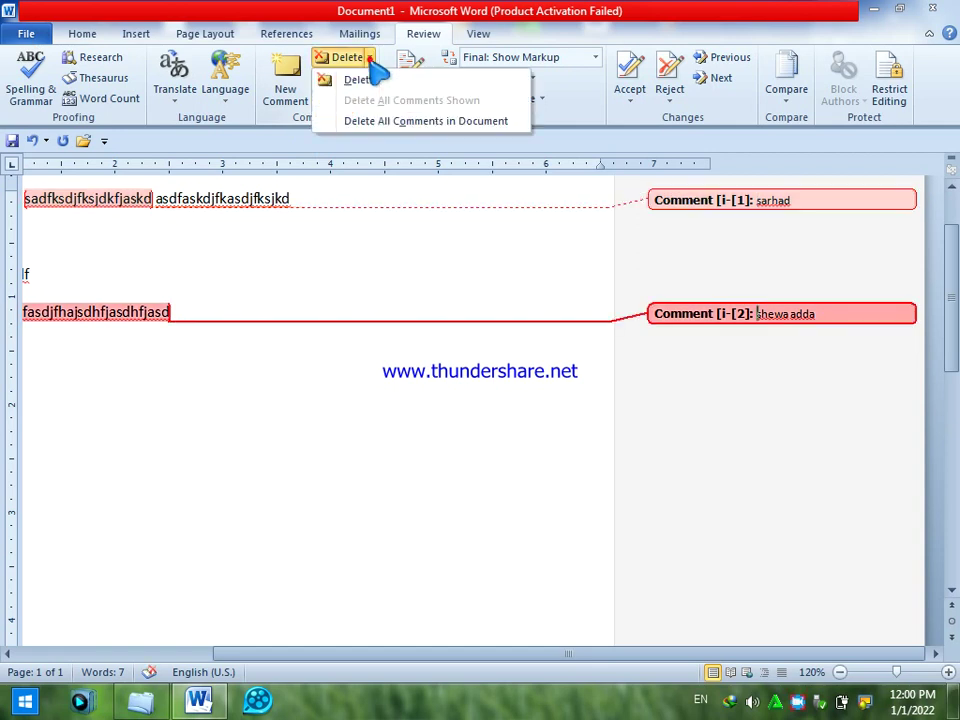
click(362, 121)
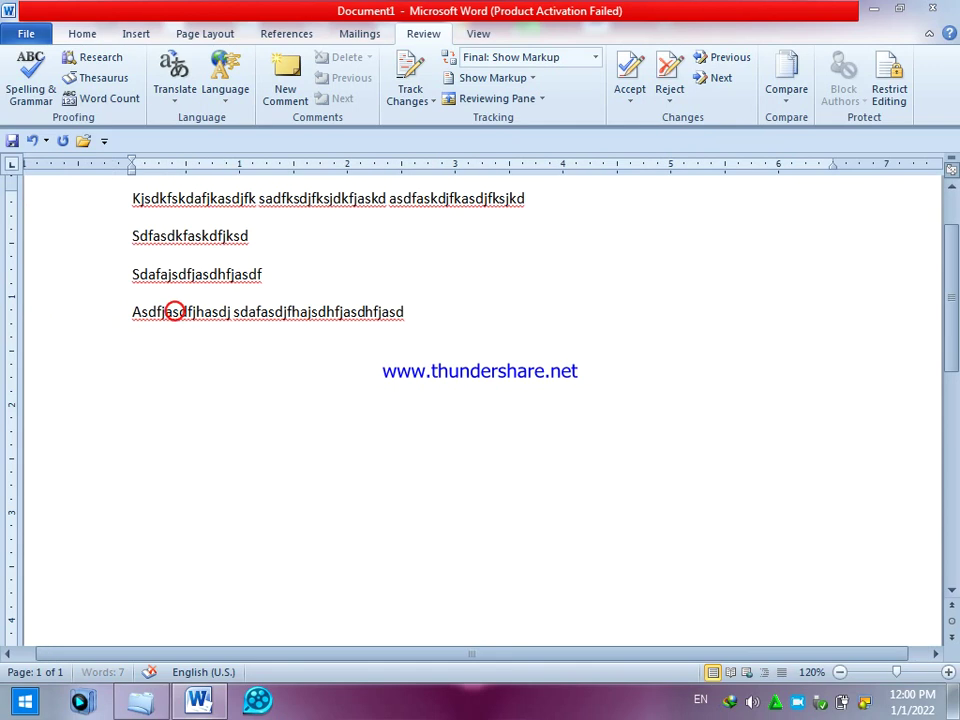
- Add lines 'sdafa' and 'fas', then select and delete the extra lines
key(Return)
text(sdafa)
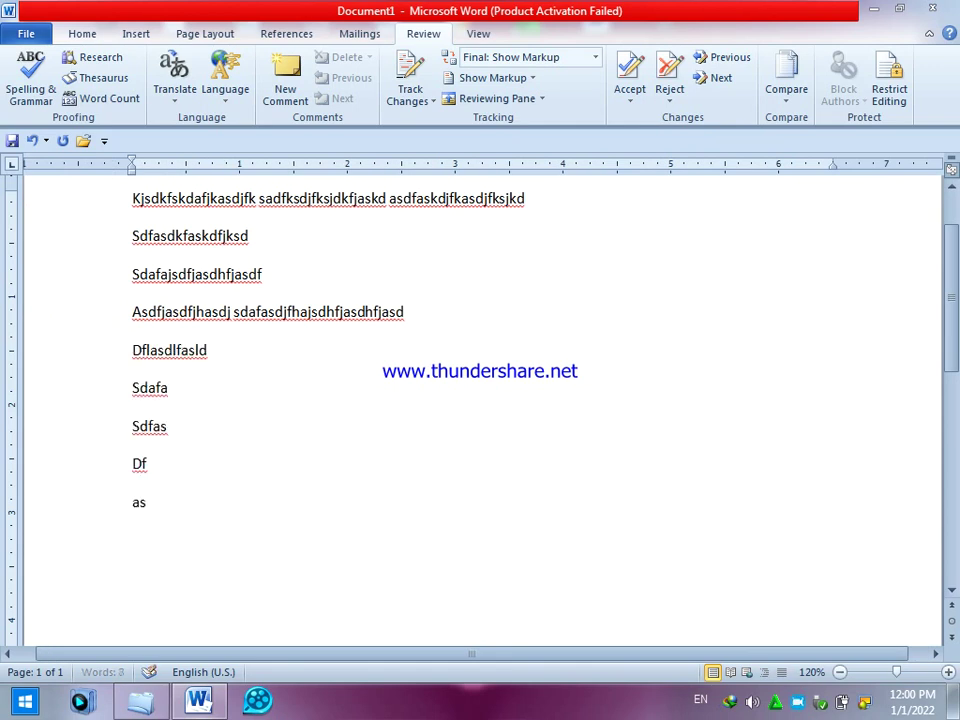
key(Return)
text(fas)
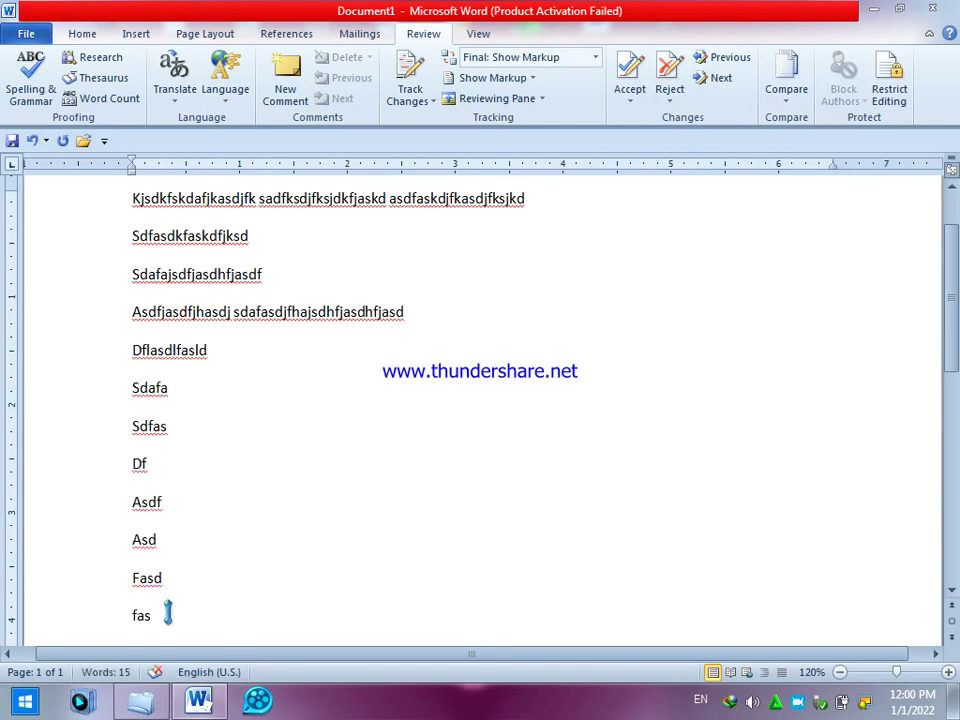
drag(167, 614, 92, 450)
key(BackSpace)
key(BackSpace)
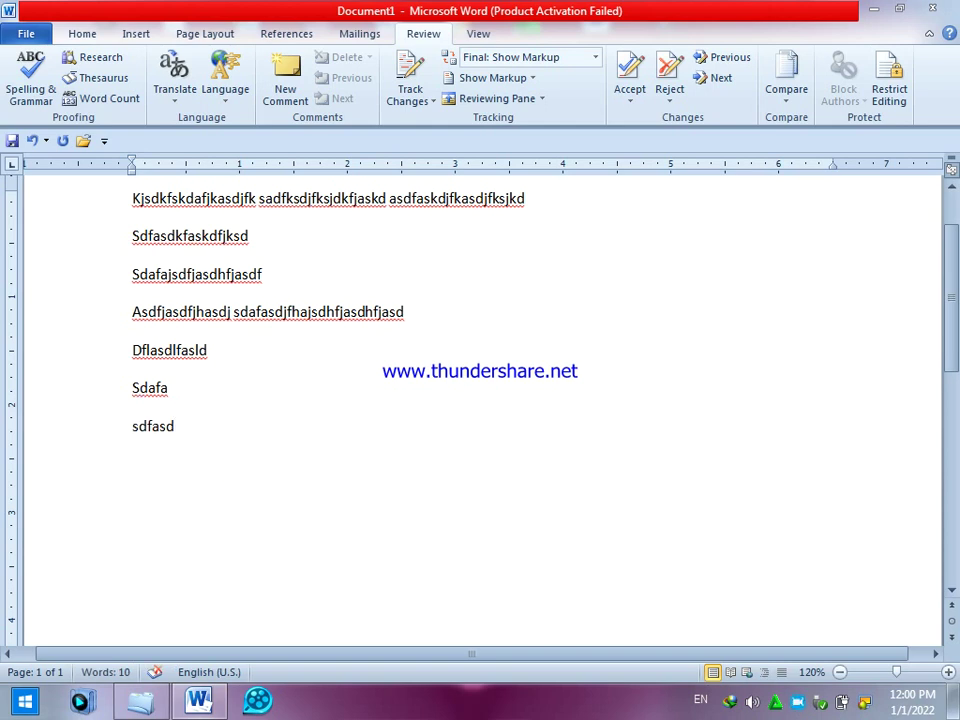
- Turn on Track Changes, add tracked lines 'djfksadfasd', 'f', 'asd', then delete three lines
click(412, 100)
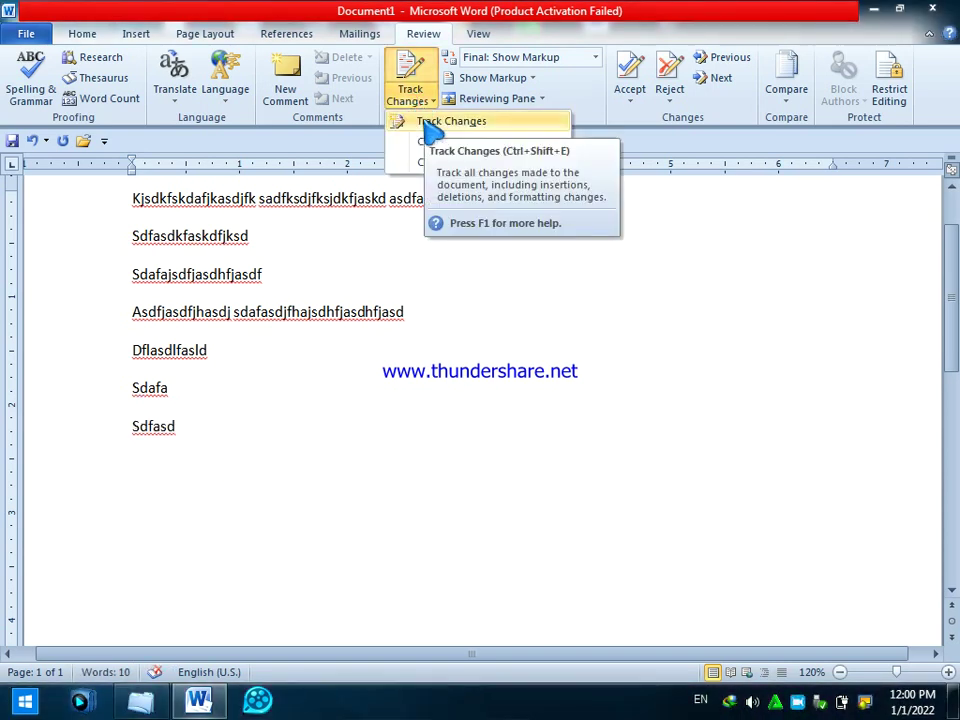
click(432, 122)
key(Return)
text(djfksadfasd)
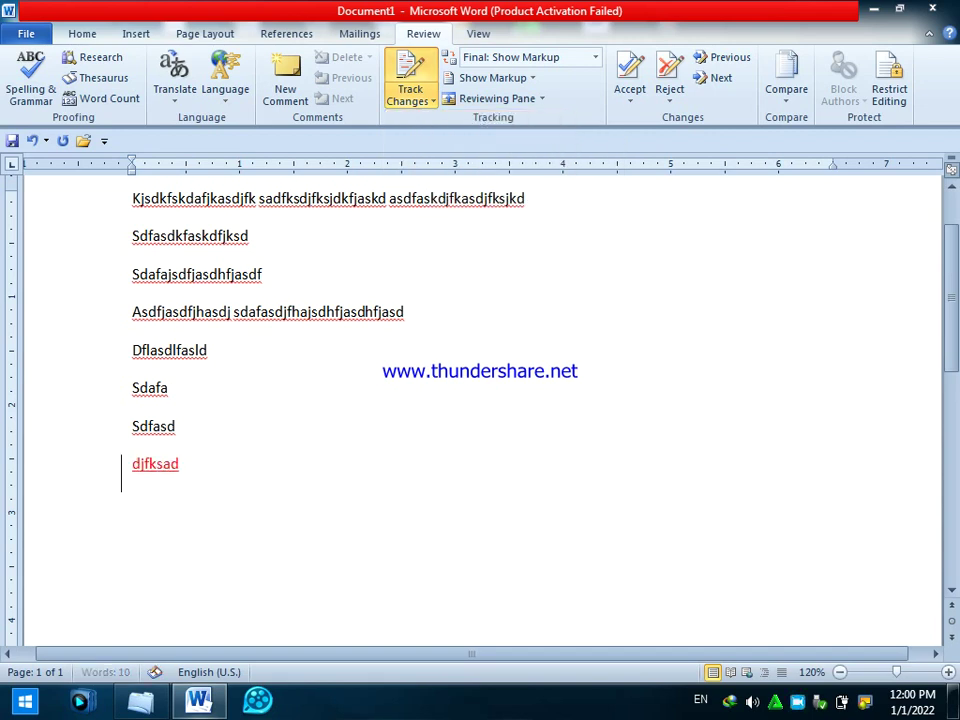
key(Return)
text(f)
key(Return)
text(asd)
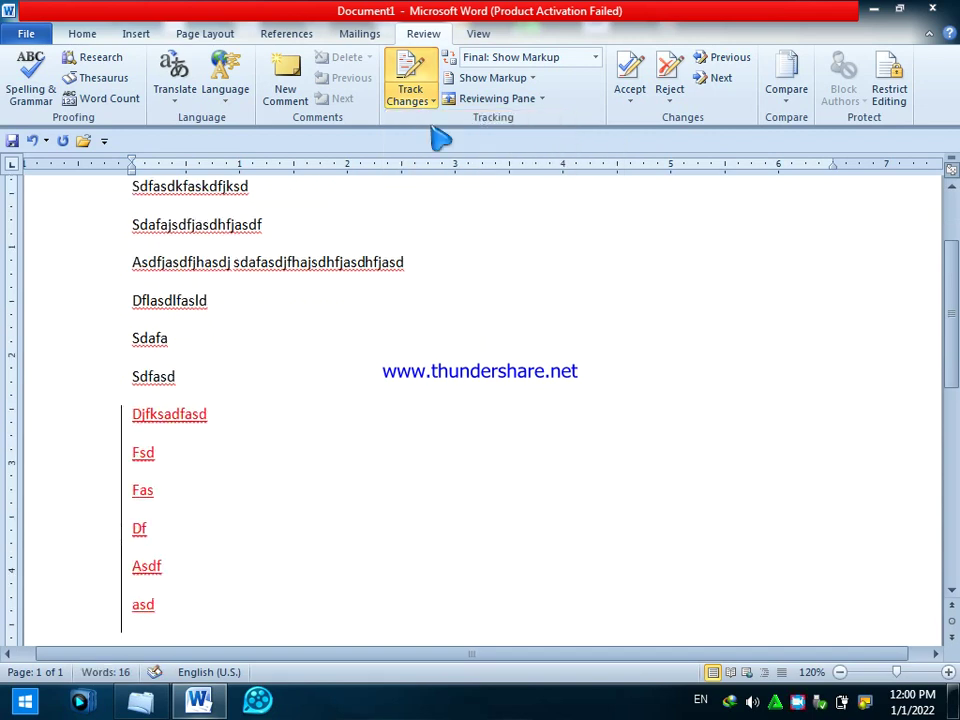
drag(200, 302, 68, 229)
key(Delete)
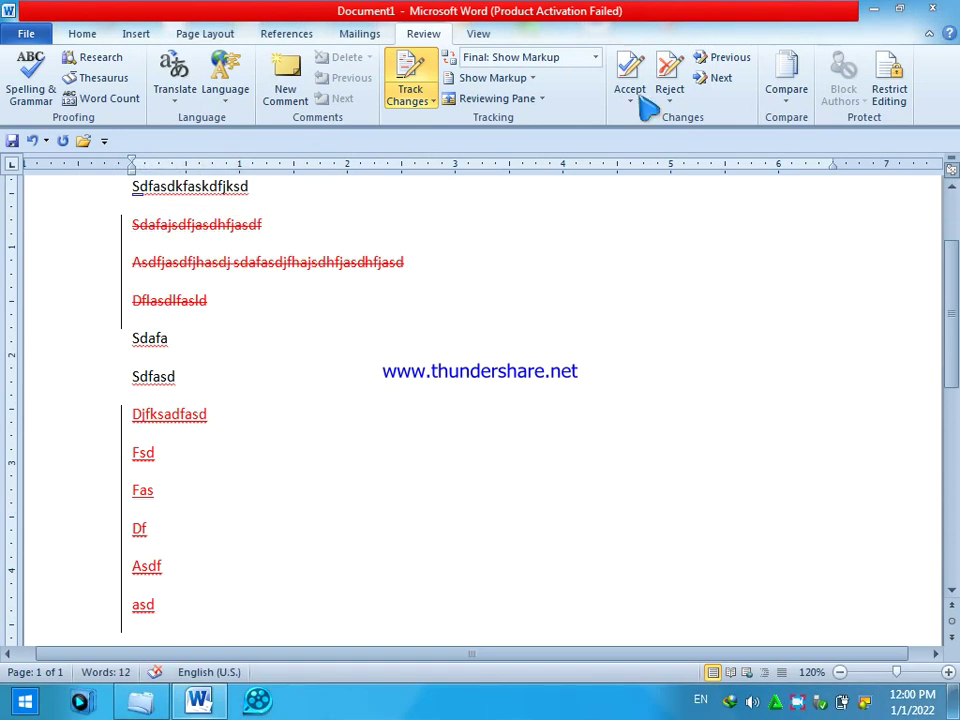
- Switch the review display between Final, Original Showing Markup and Original views
click(596, 57)
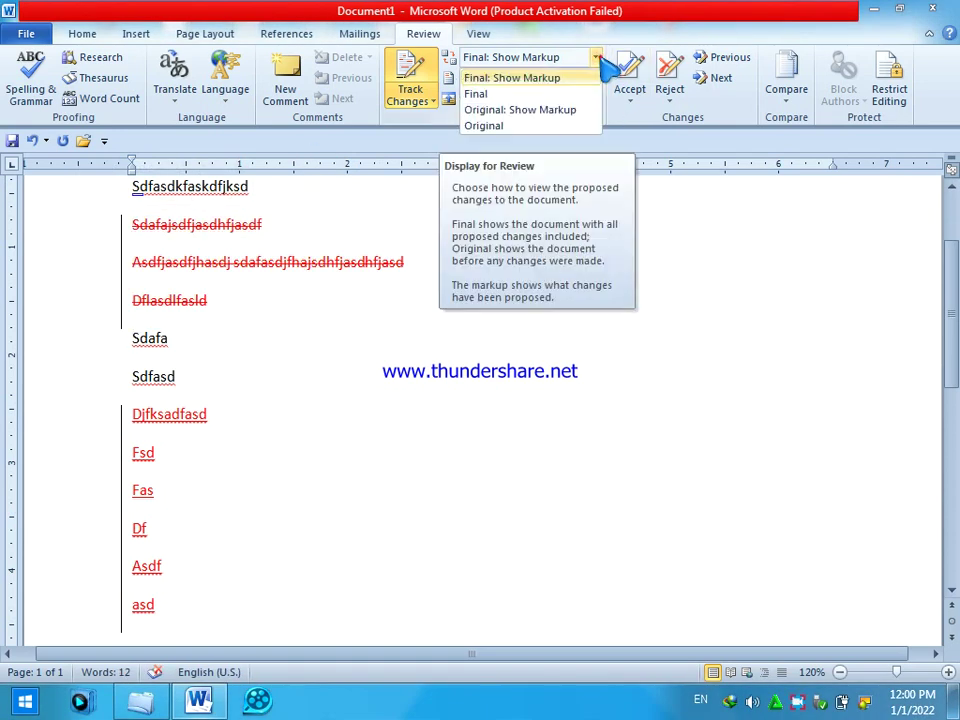
click(498, 94)
click(597, 57)
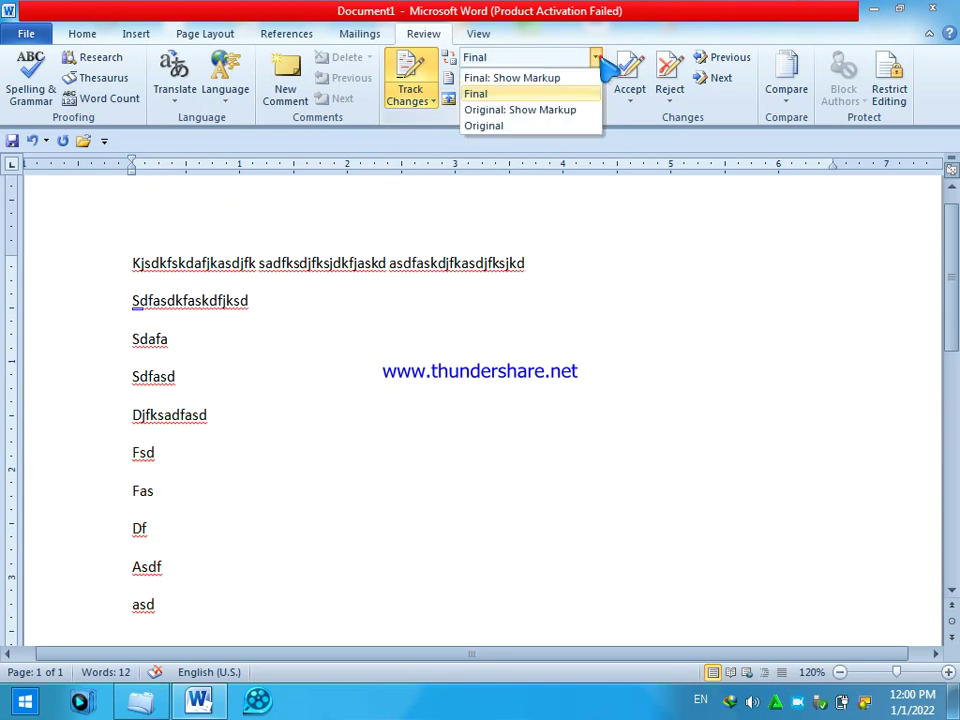
click(530, 110)
click(597, 57)
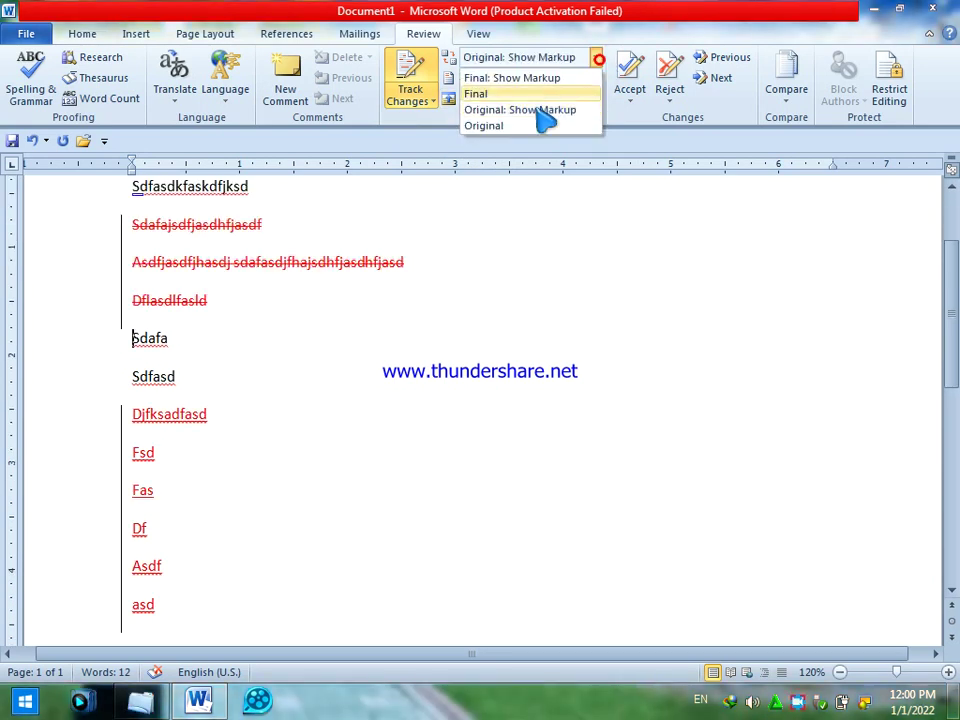
click(515, 125)
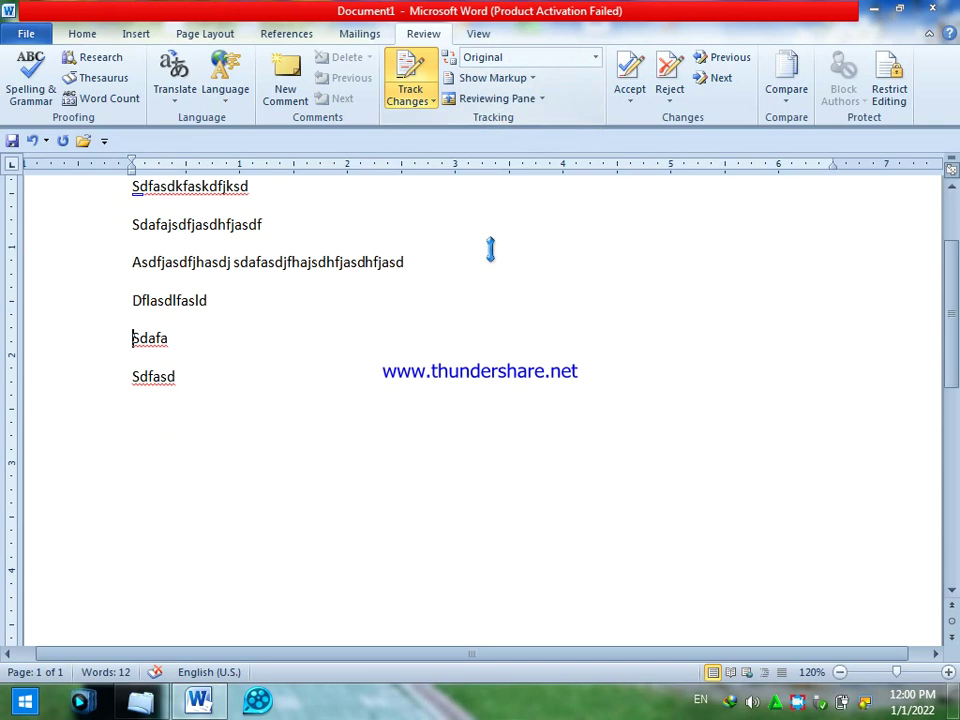
- Turn comments off in Show Markup, then restore them
scroll(452, 392, up, 2)
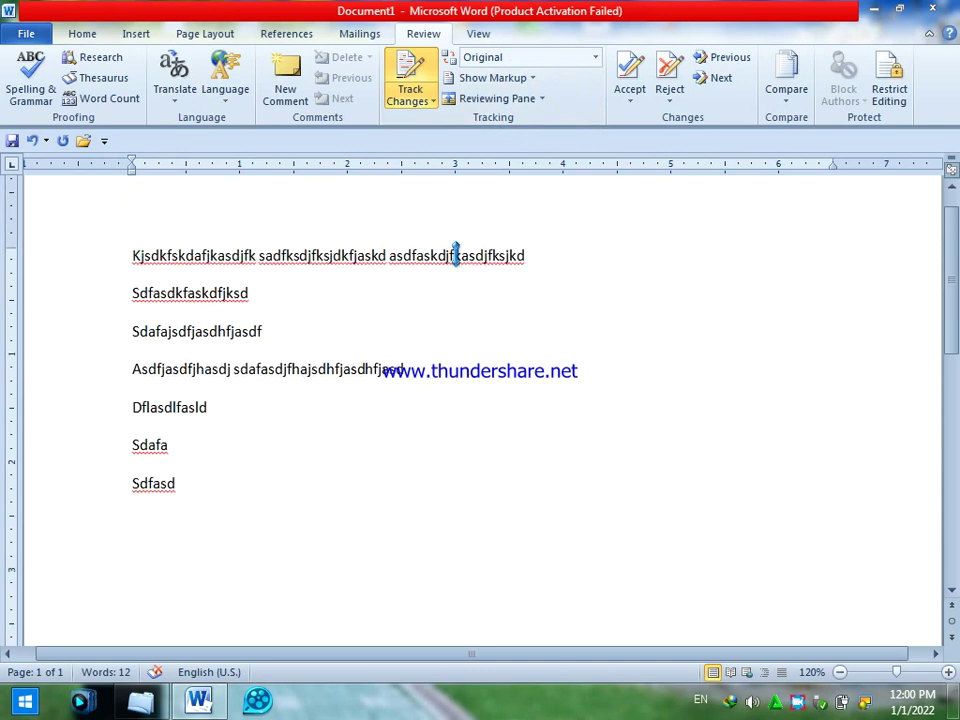
click(533, 78)
click(516, 104)
click(497, 78)
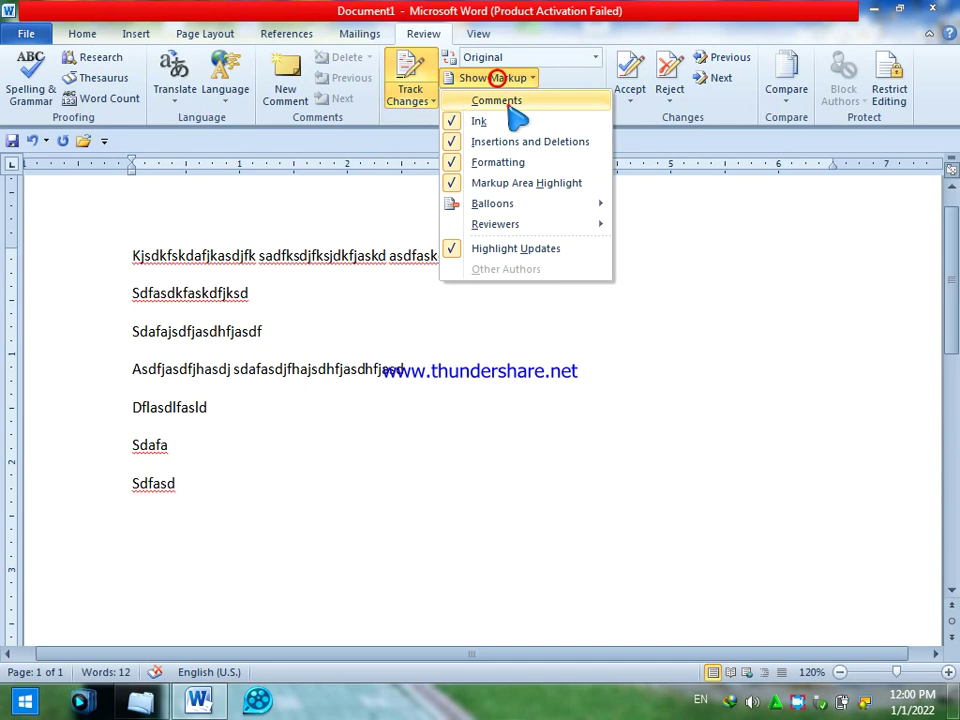
click(508, 100)
- Add the comment 'fgdfgsdfgsdf' on the last word of the first line
click(404, 250)
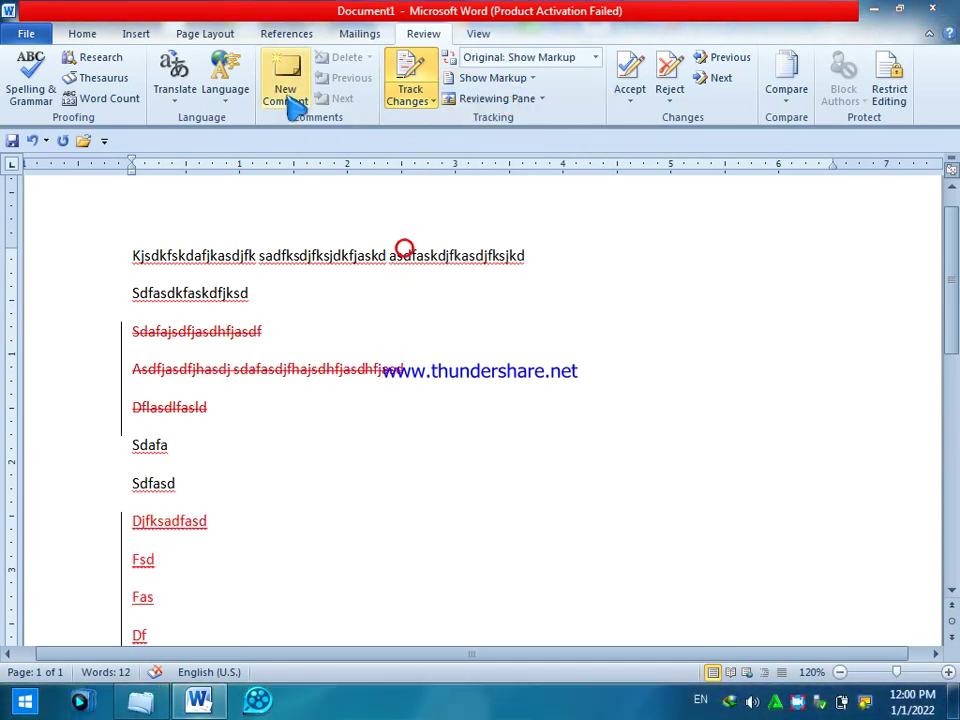
click(288, 100)
text(fgdfgsdfgsdf)
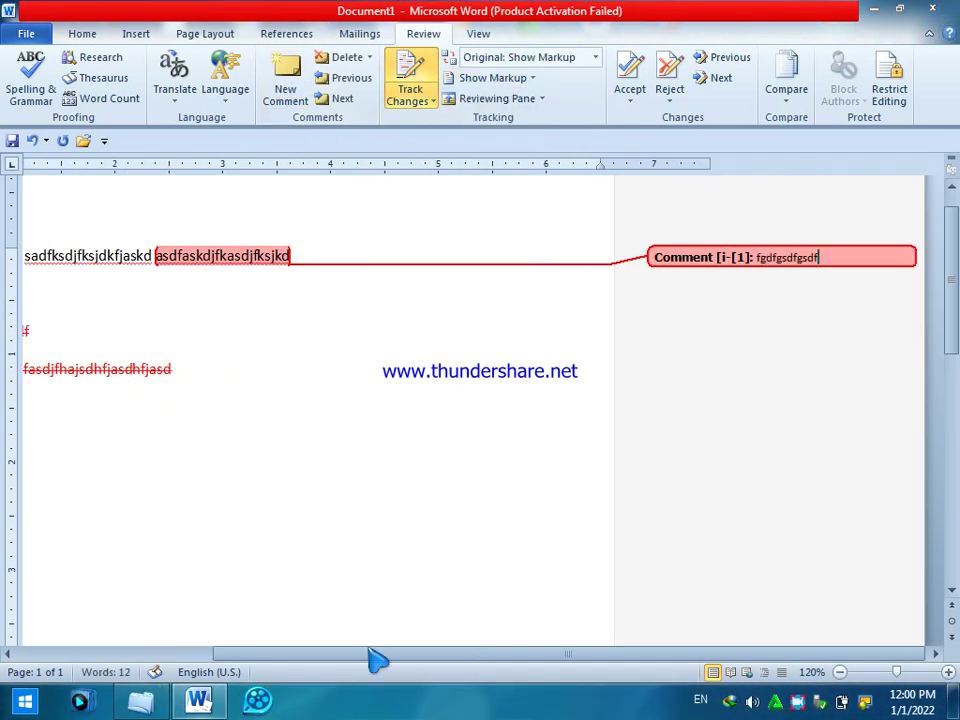
click(354, 656)
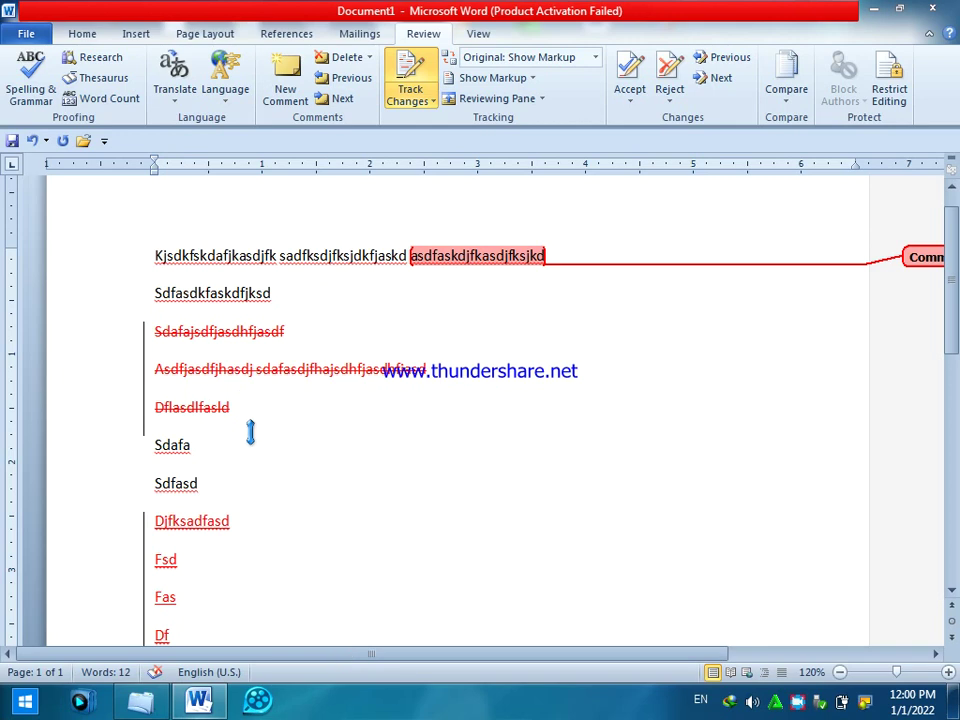
- Hide comments and insertions/deletions in Show Markup, then show both again
click(533, 78)
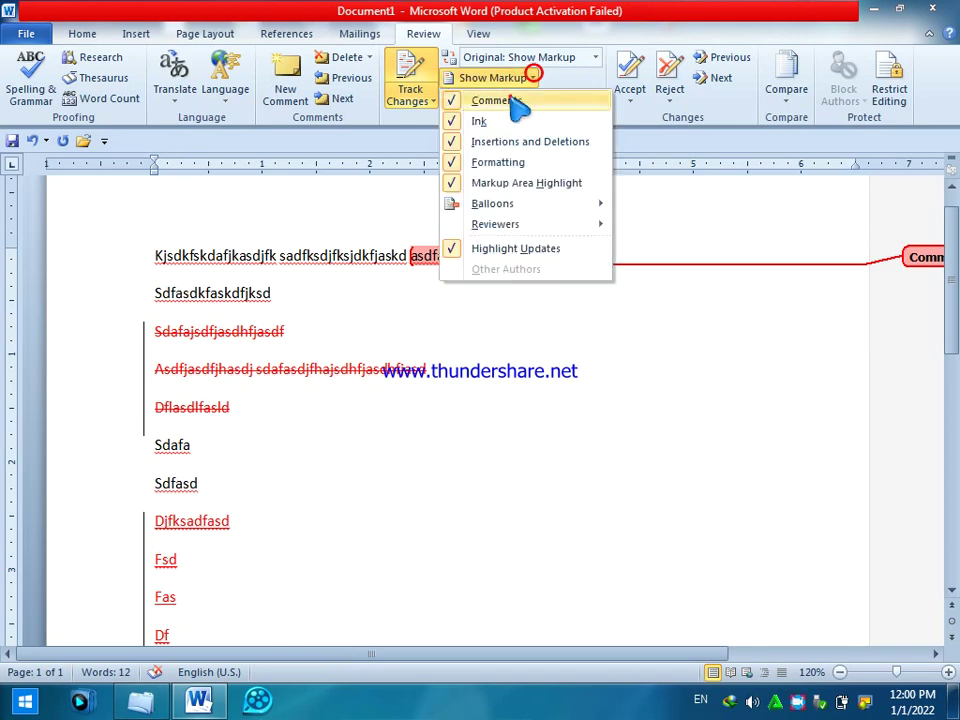
click(512, 101)
click(535, 78)
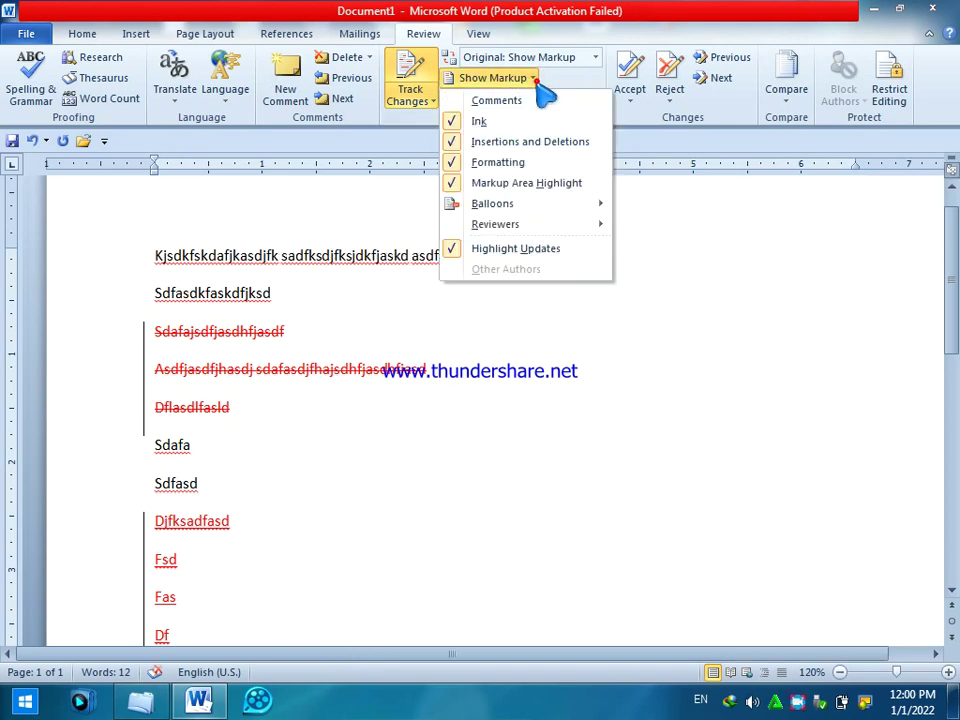
click(505, 143)
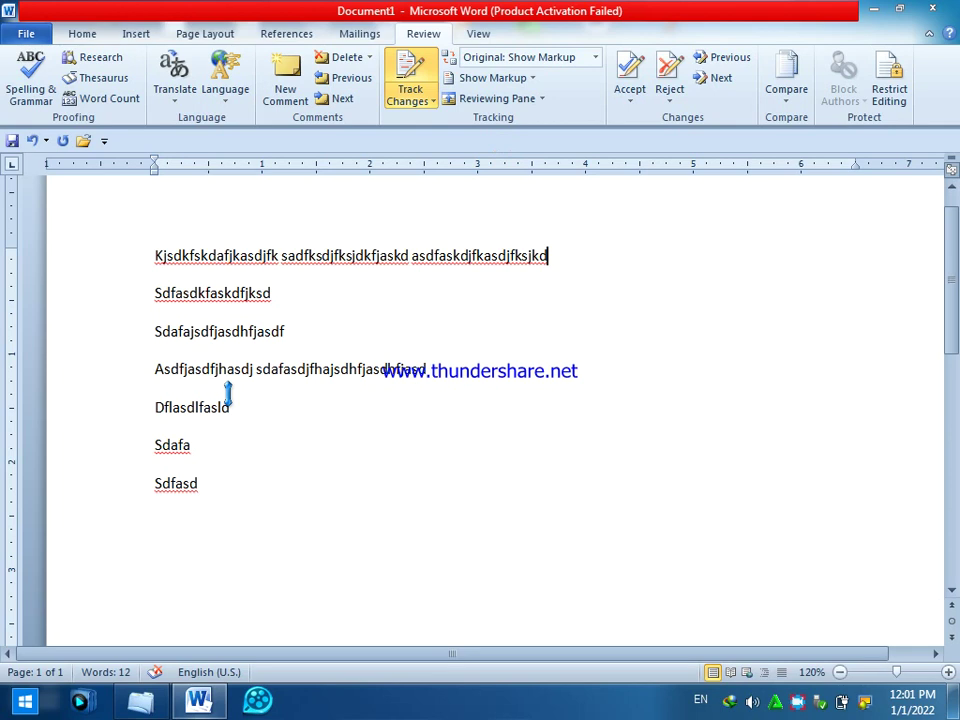
click(538, 77)
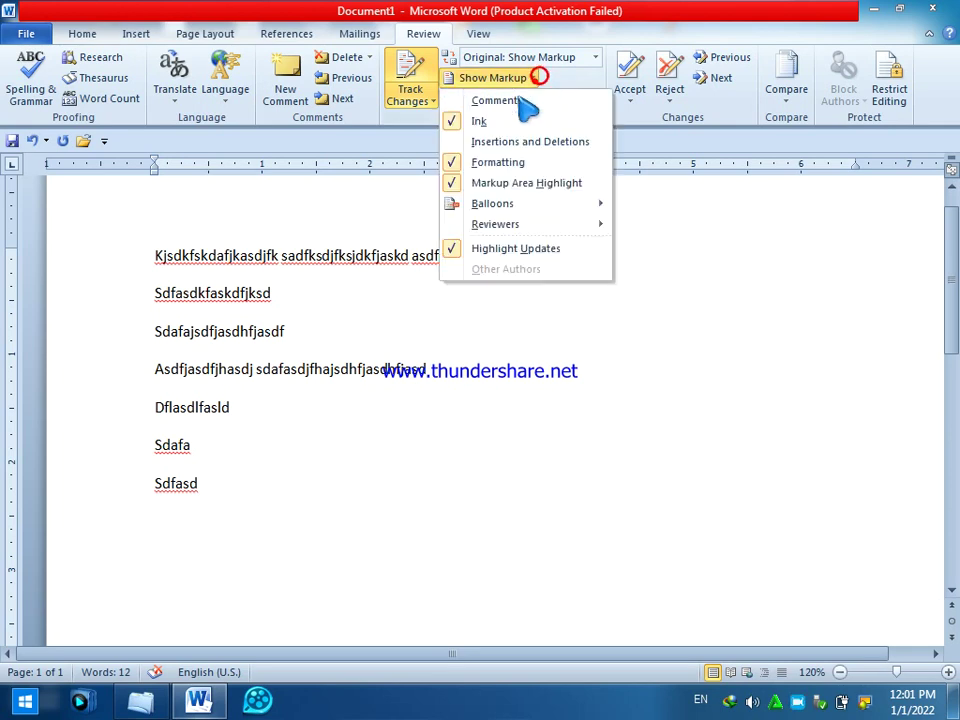
click(548, 100)
click(536, 78)
click(505, 141)
- Uncheck Show Markup > Reviewers > All Reviewers to hide all markup
click(535, 78)
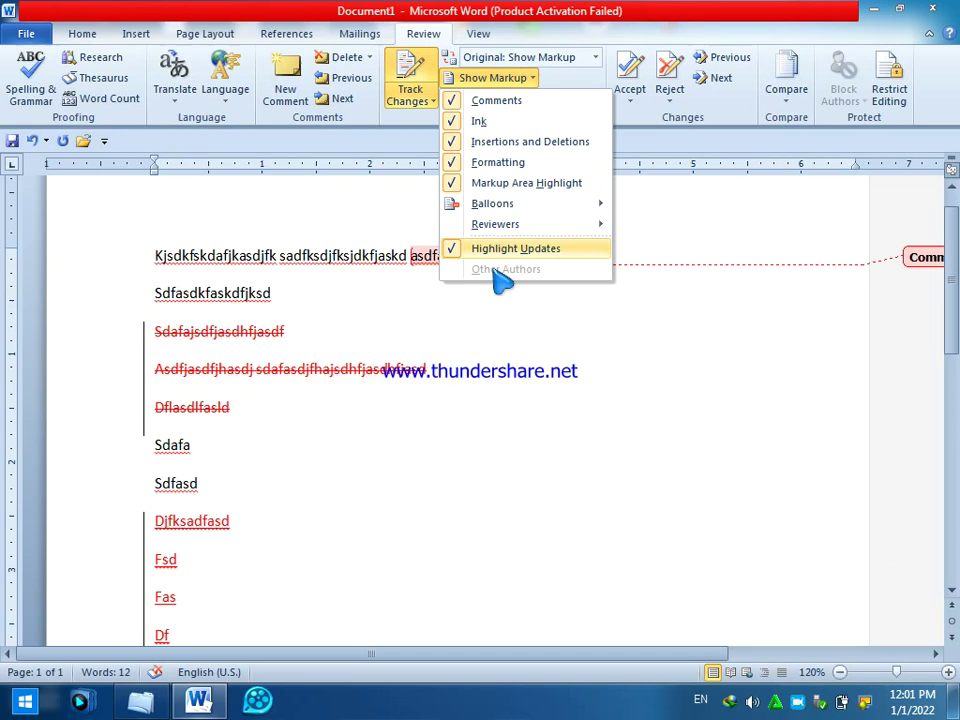
mouse_move(580, 230)
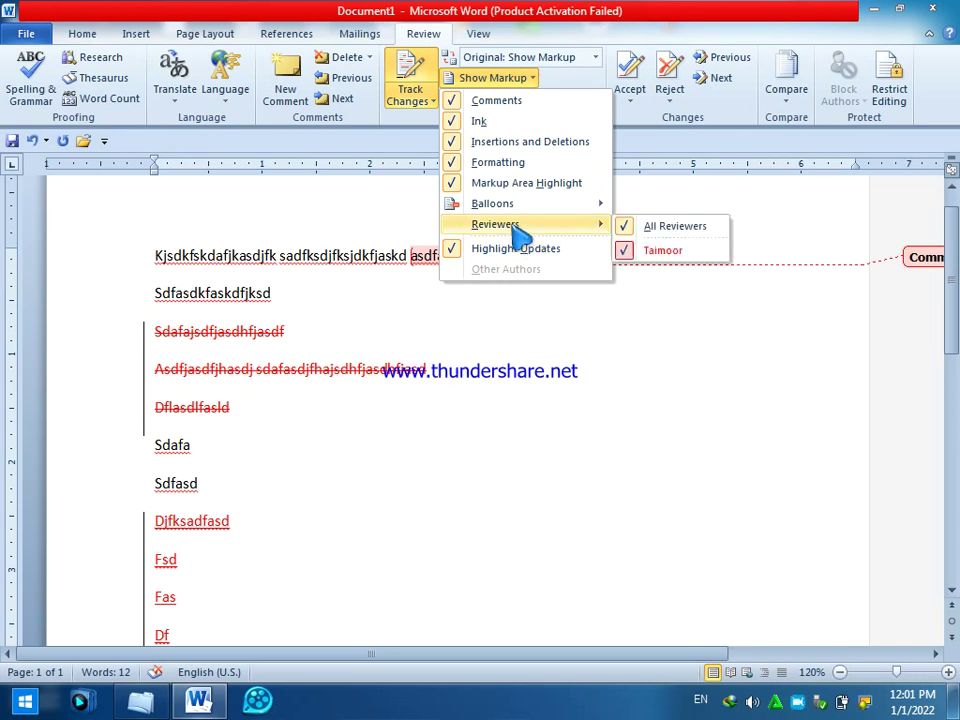
click(662, 228)
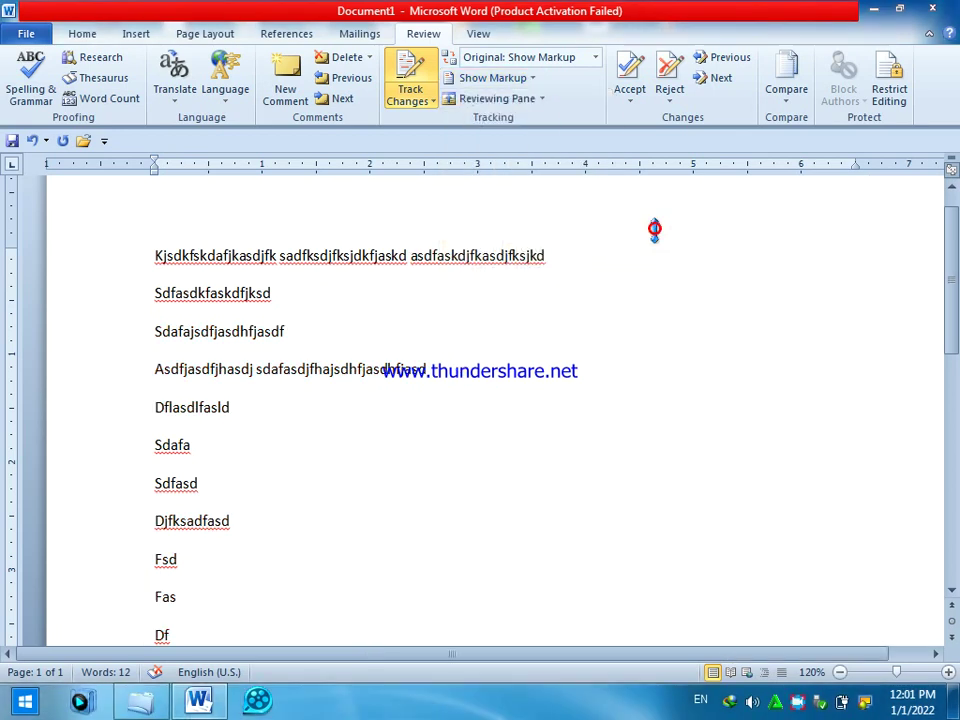
- Show the Reviewing Pane vertically on the left, then move it horizontally to the bottom
click(541, 98)
click(524, 122)
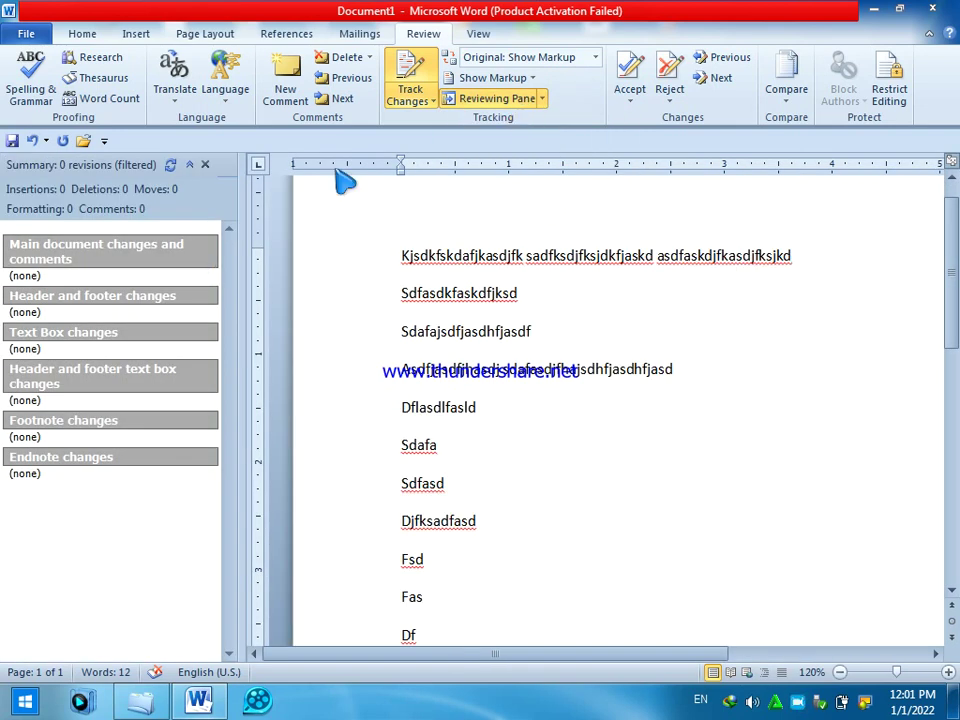
click(541, 99)
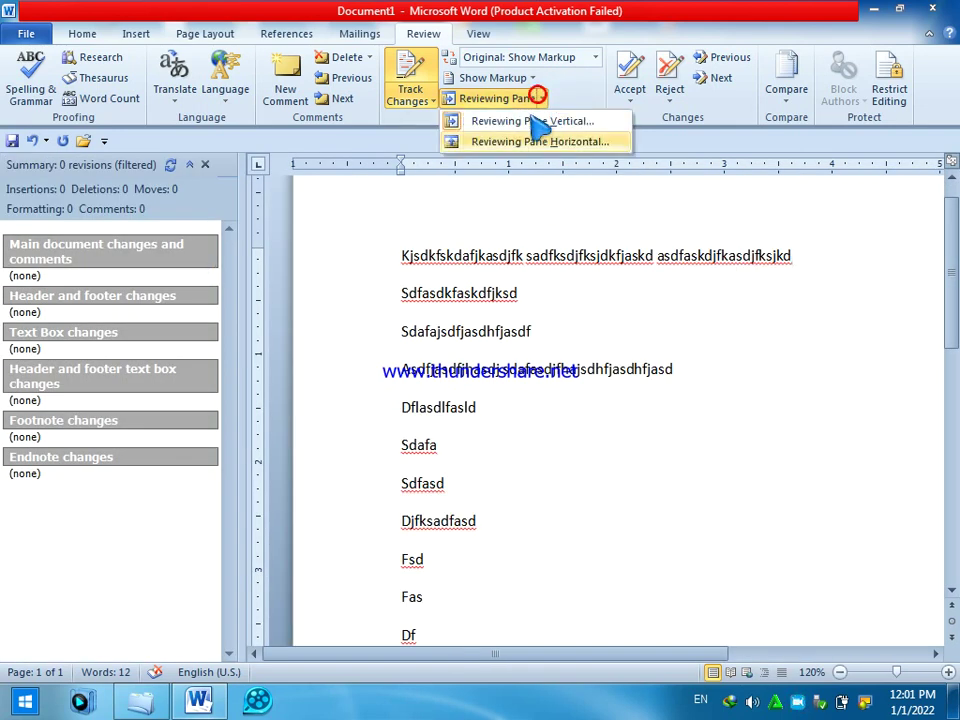
click(545, 99)
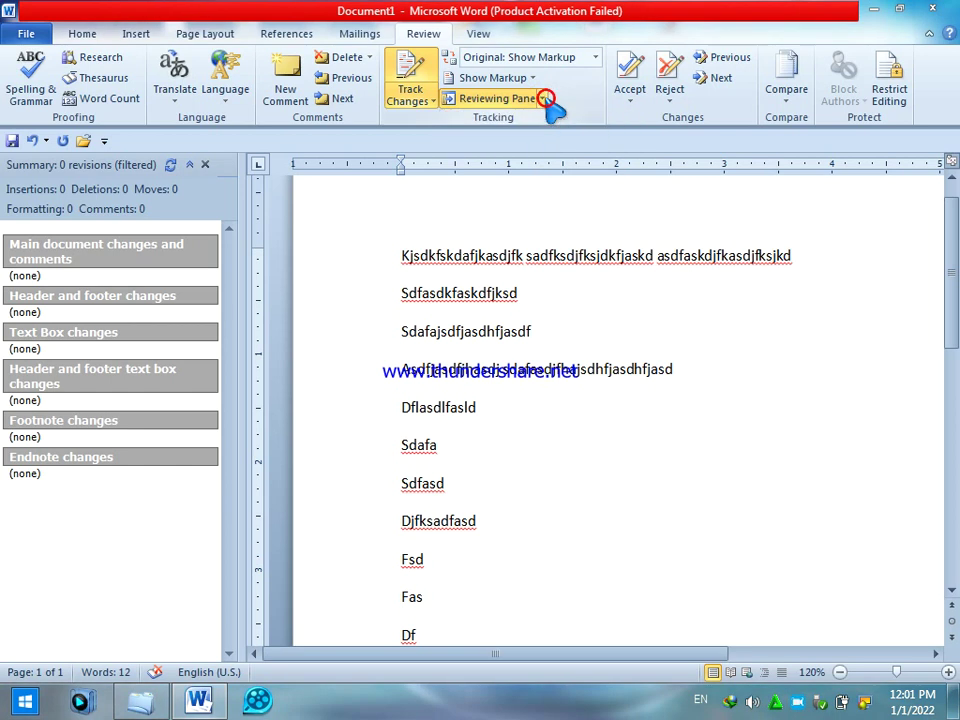
click(545, 99)
click(538, 143)
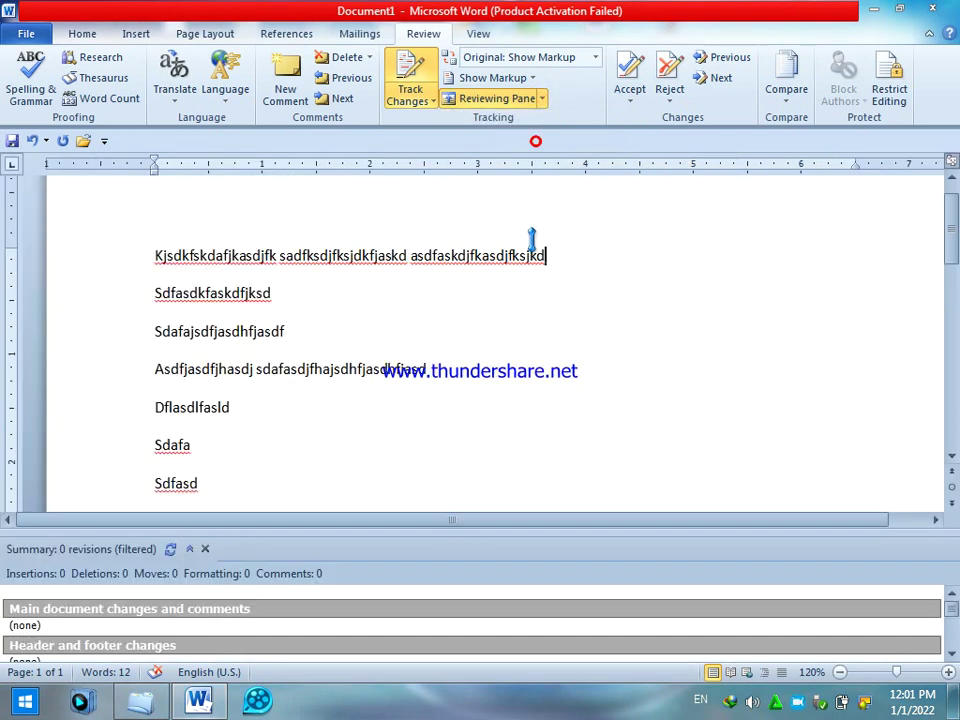
click(545, 99)
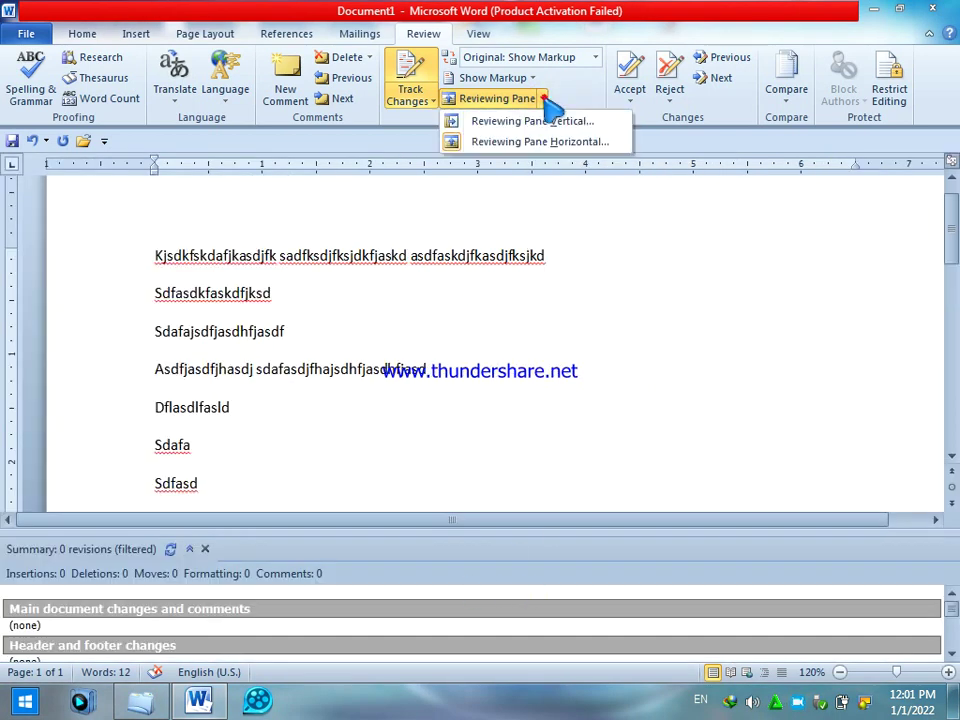
click(545, 99)
- Re-check Show Markup > Reviewers > All Reviewers and close the reviewing pane
click(533, 77)
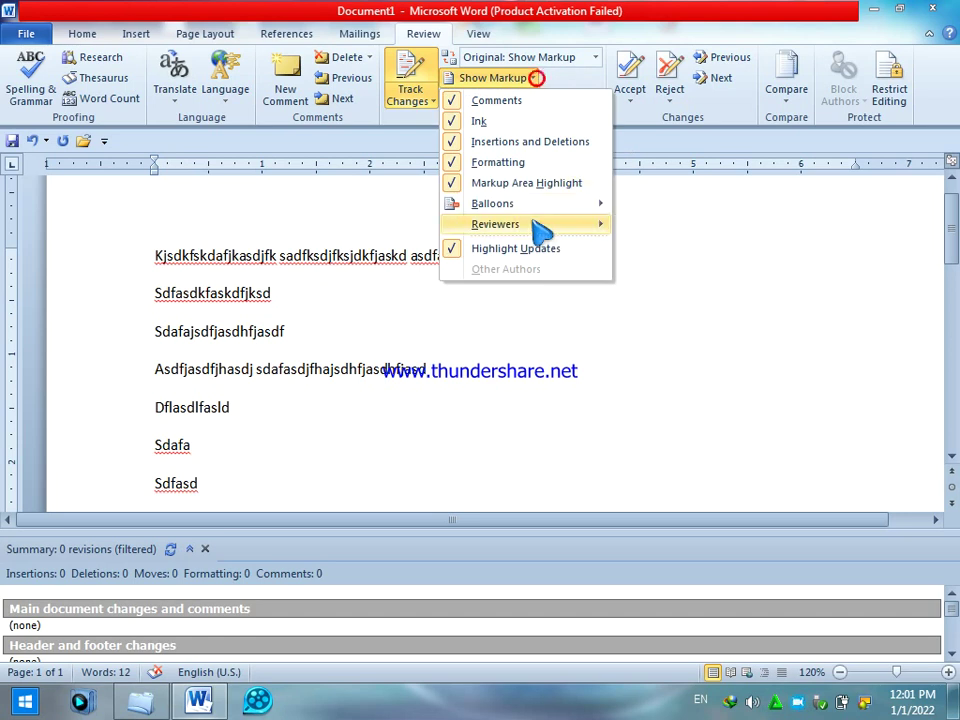
mouse_move(541, 231)
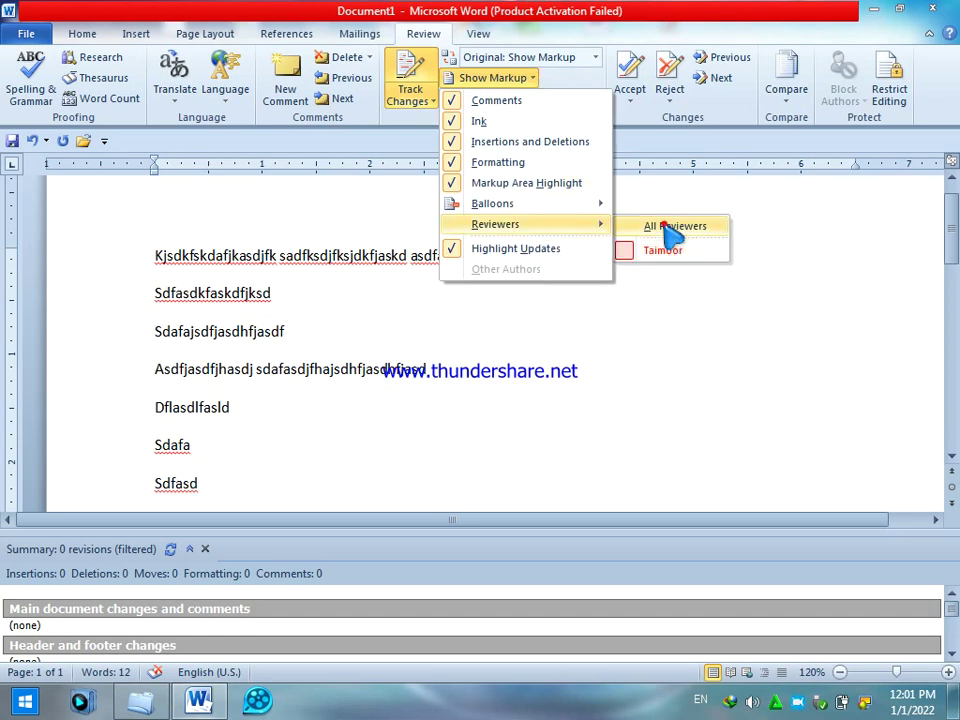
click(668, 227)
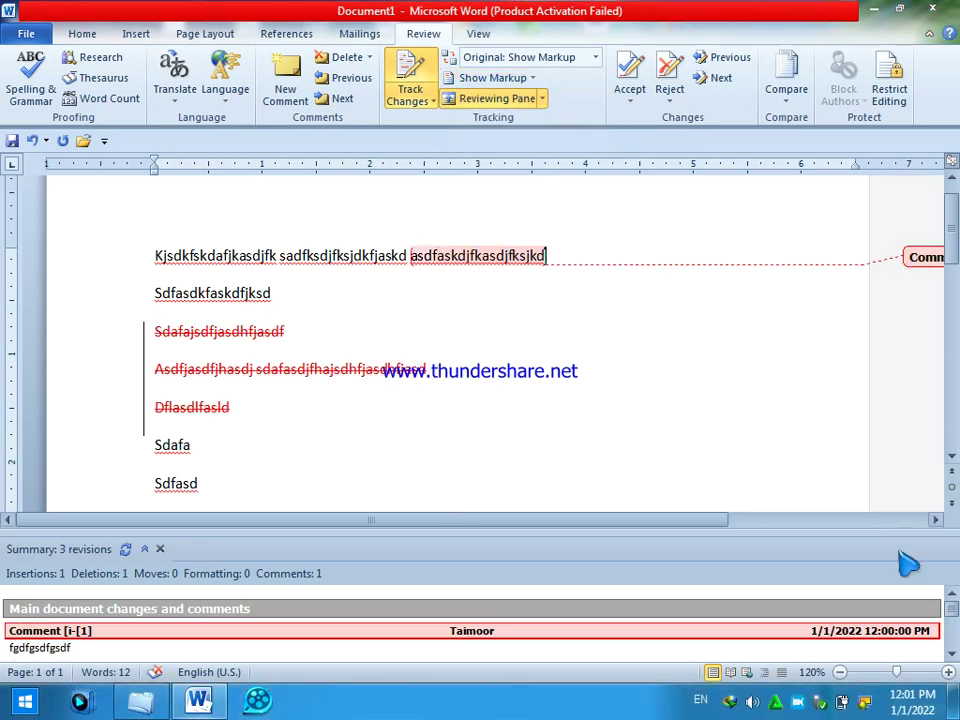
click(541, 98)
click(518, 136)
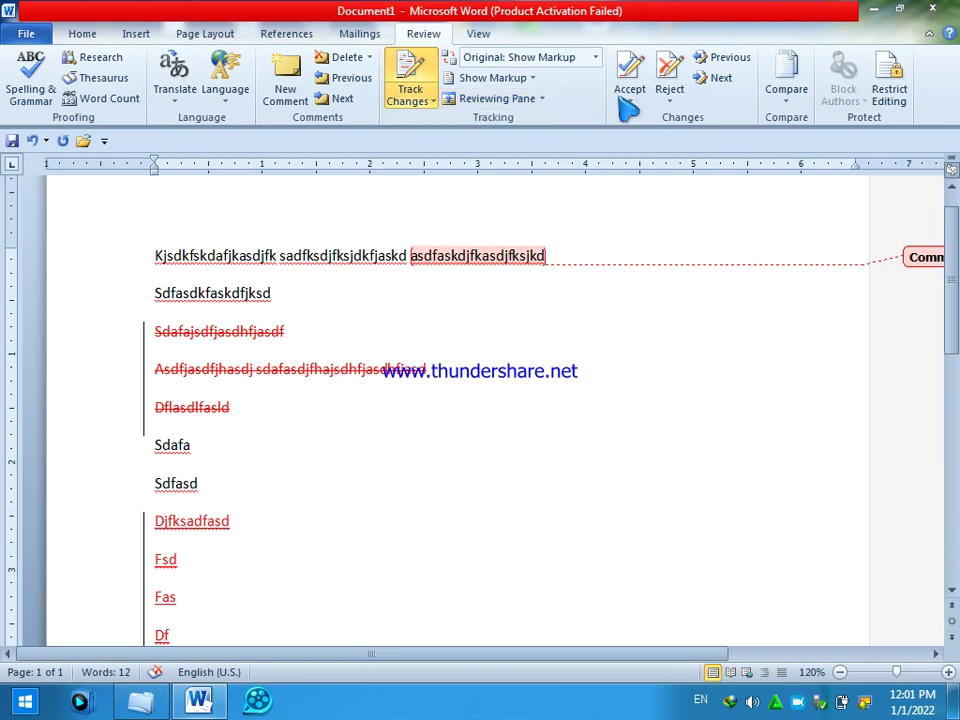
- Close Document1 without saving changes
click(38, 36)
click(50, 141)
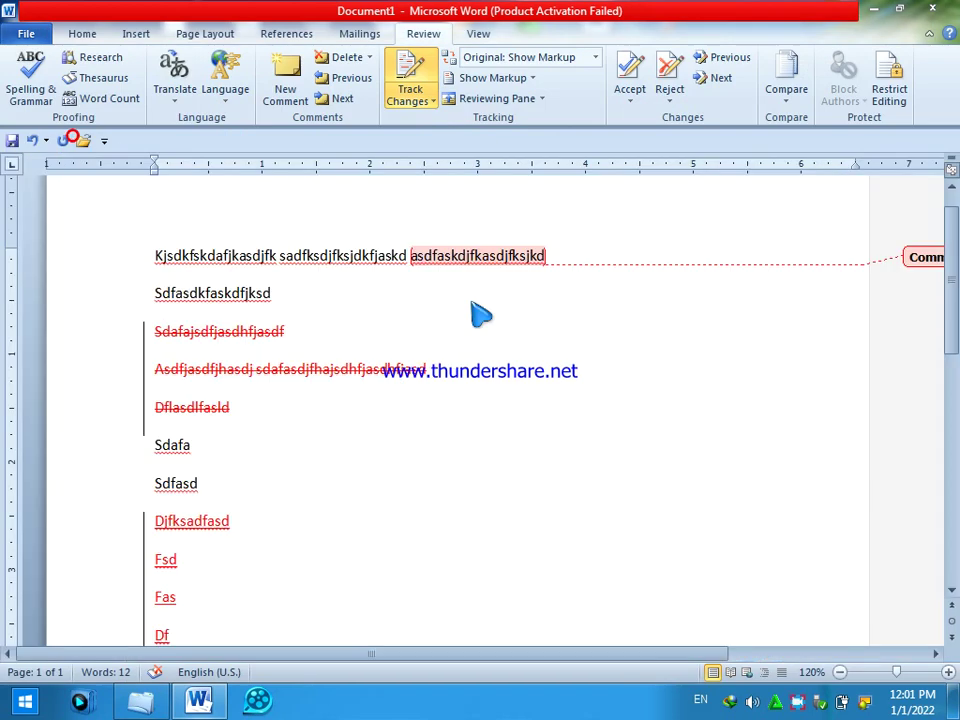
click(465, 370)
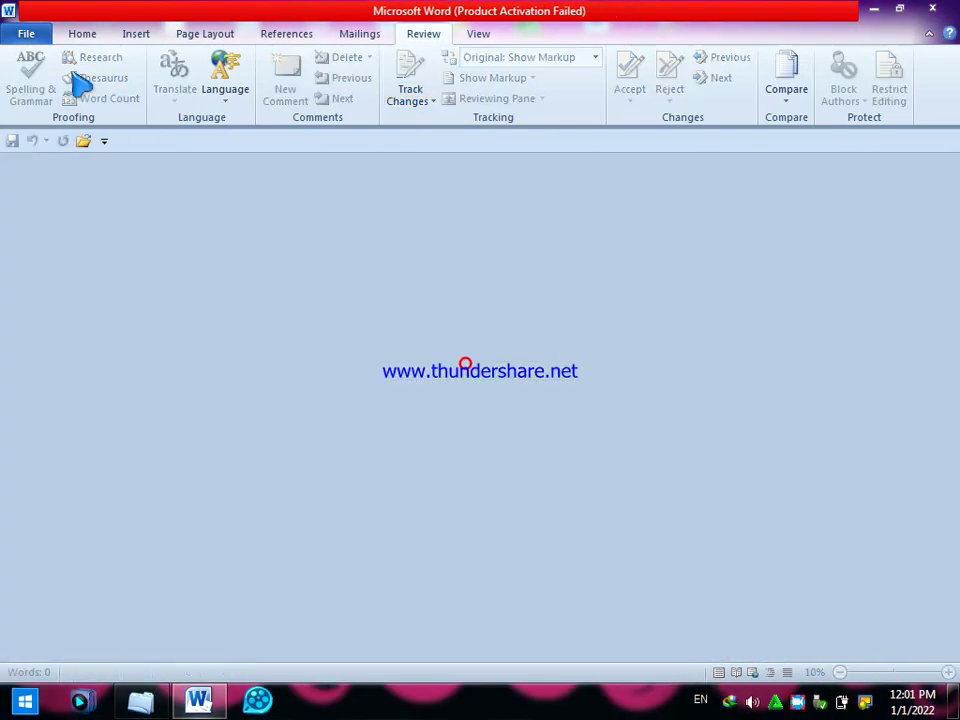
- Create a new blank document and type lines 'sdflksldkflsdf' and 'sd'
click(38, 36)
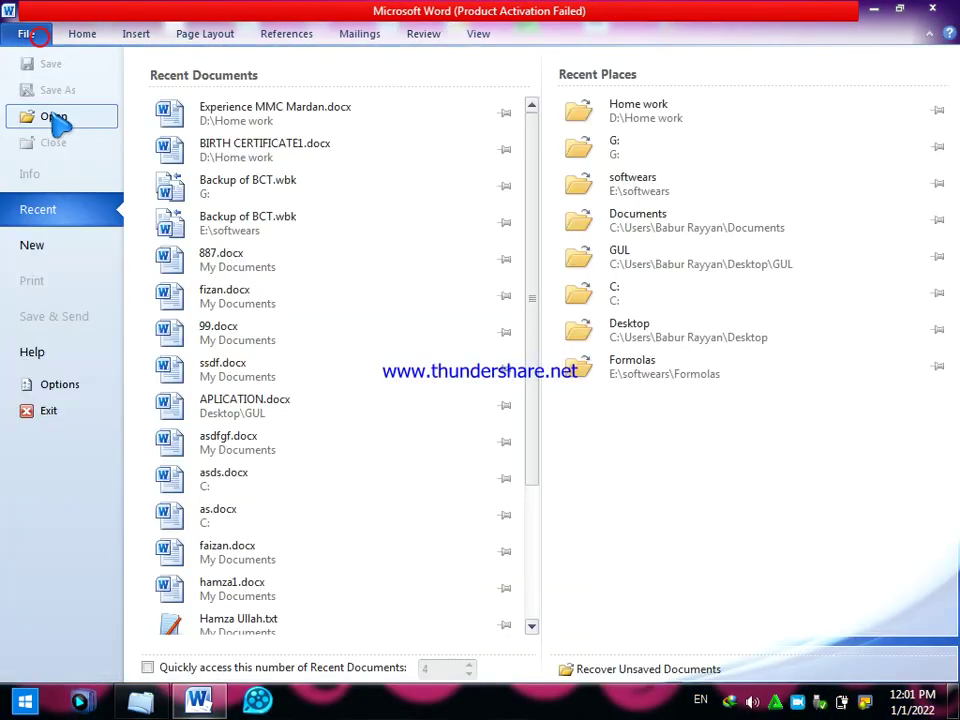
click(49, 243)
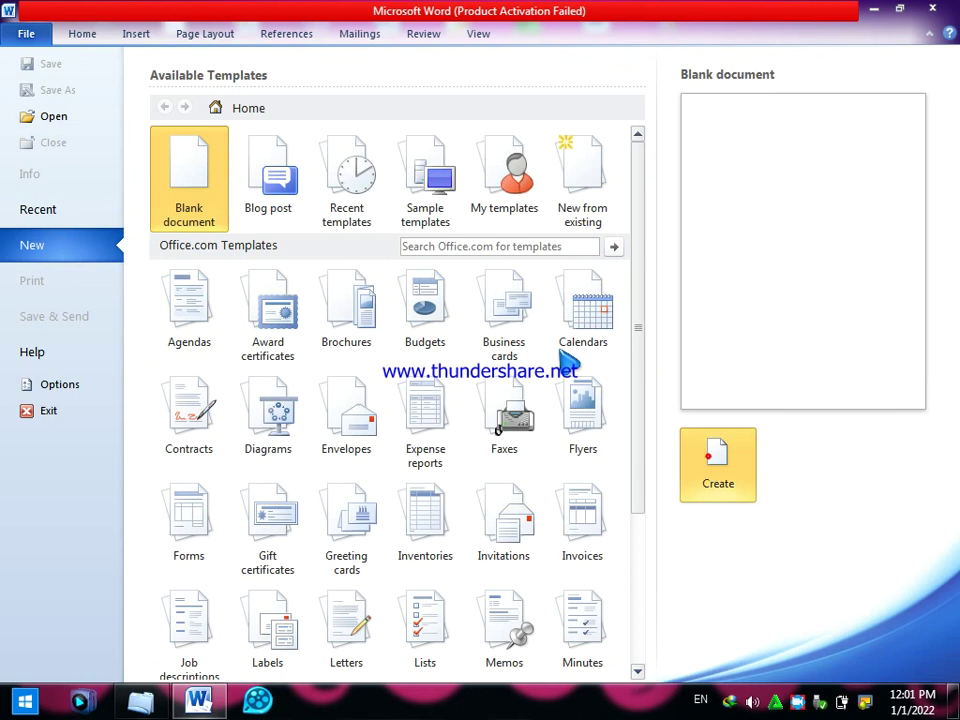
click(710, 458)
text(sdflksldkflsdf)
key(Return)
text(sd)
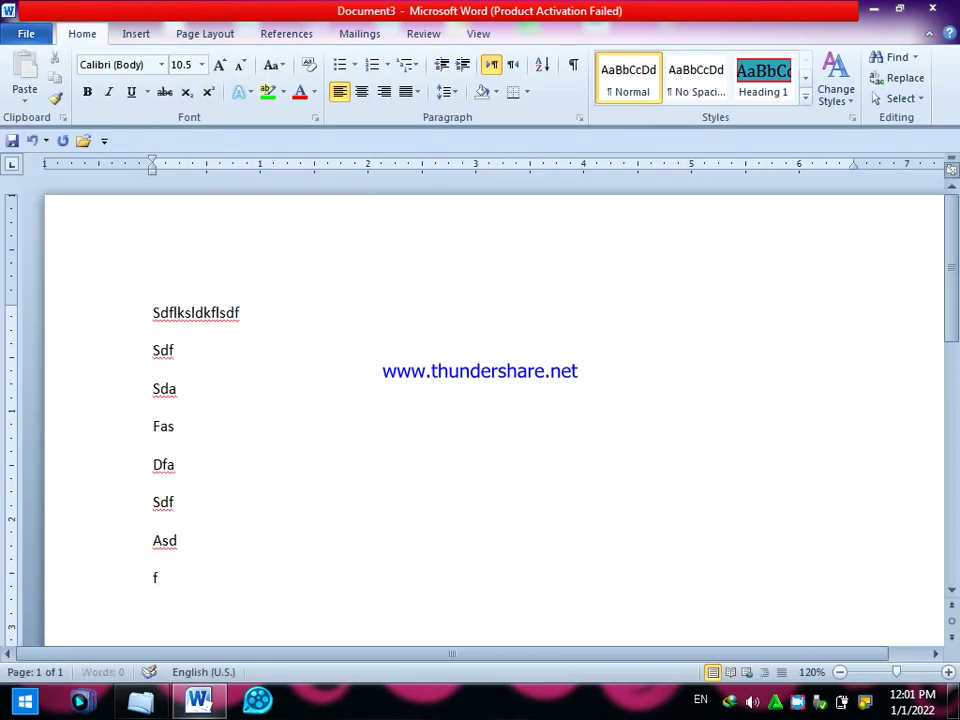
- Turn on Track Changes and type the tracked text 'fas df asdf asd afsdf asd'
key(Return)
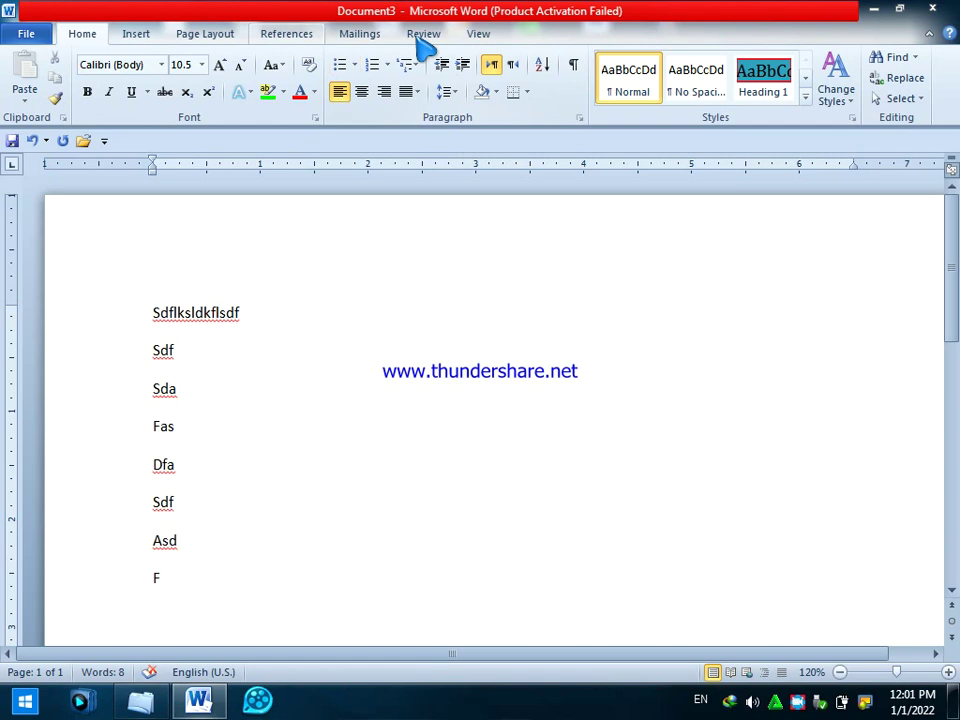
click(426, 35)
click(410, 92)
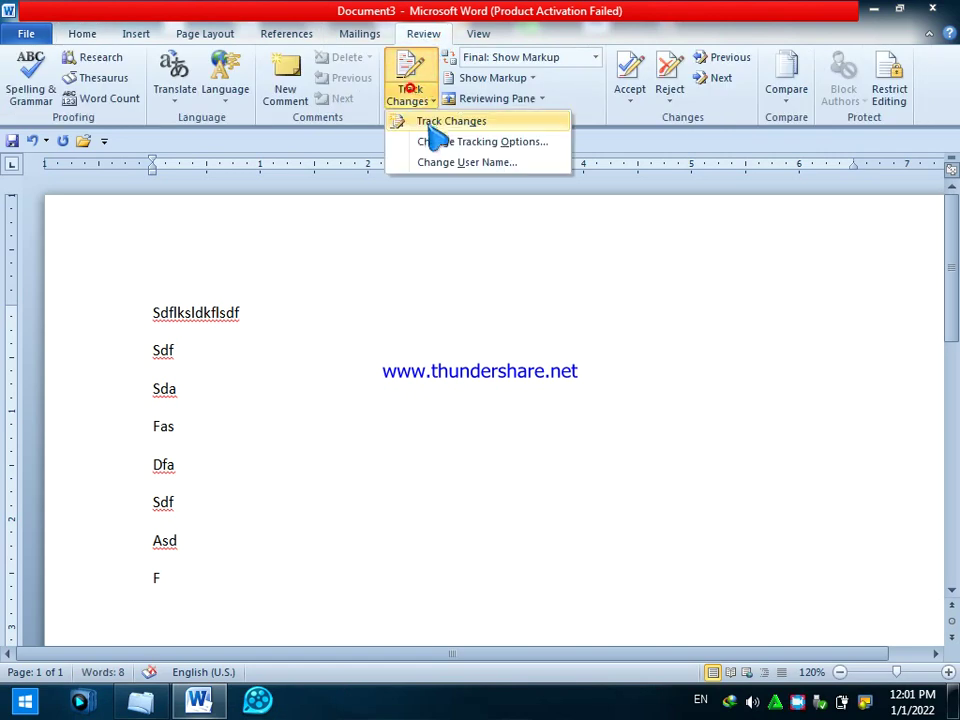
click(429, 124)
text(fas df asdf asd  afsdf asd)
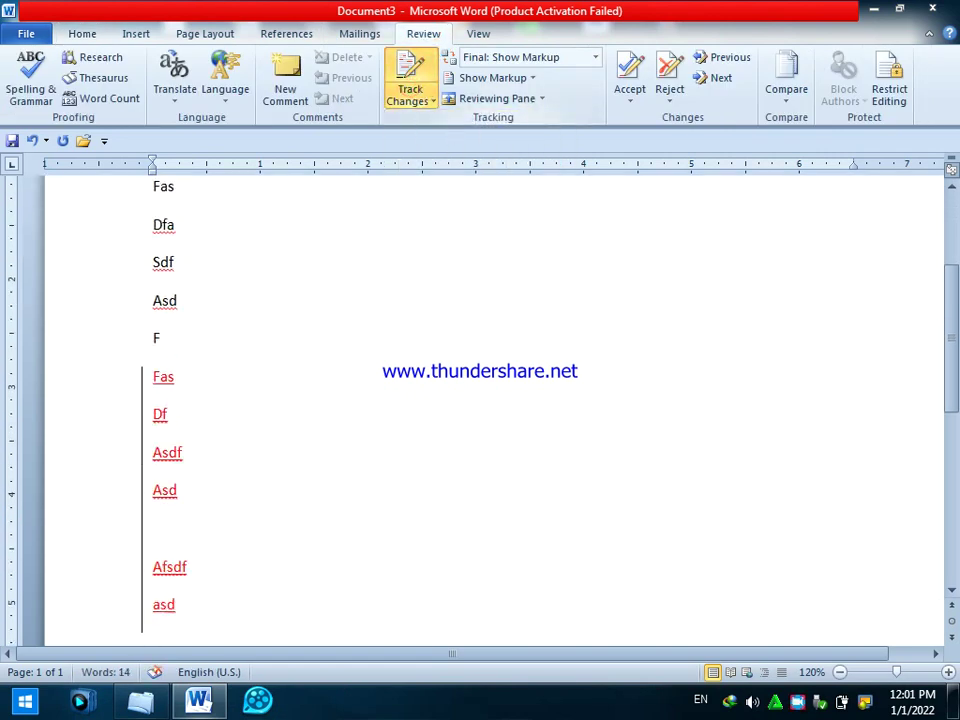
- Accept the tracked insertions
click(640, 96)
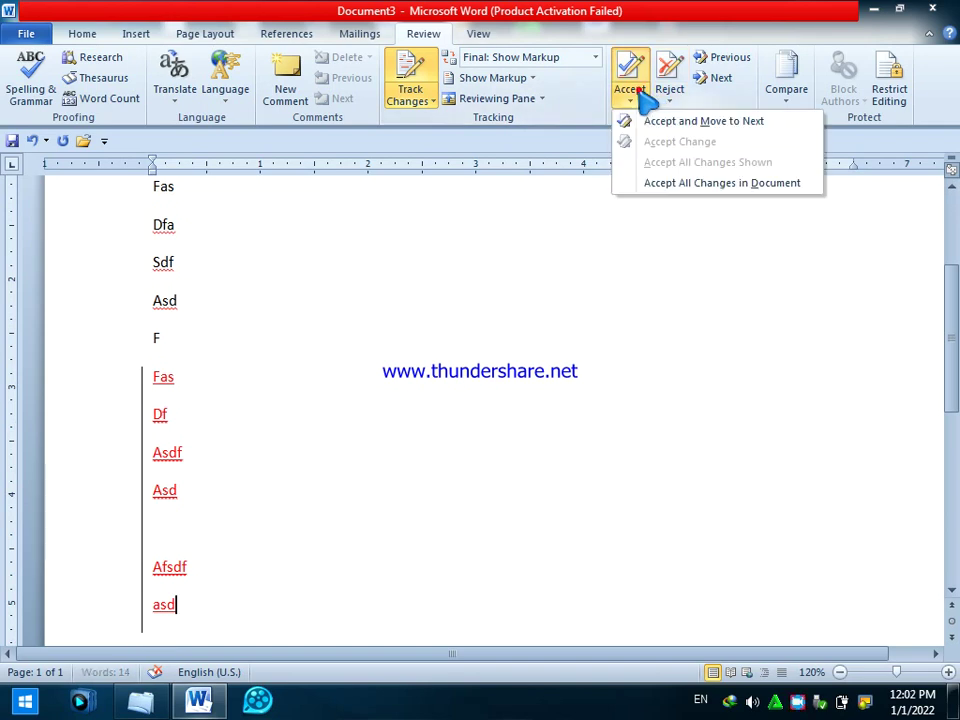
click(658, 122)
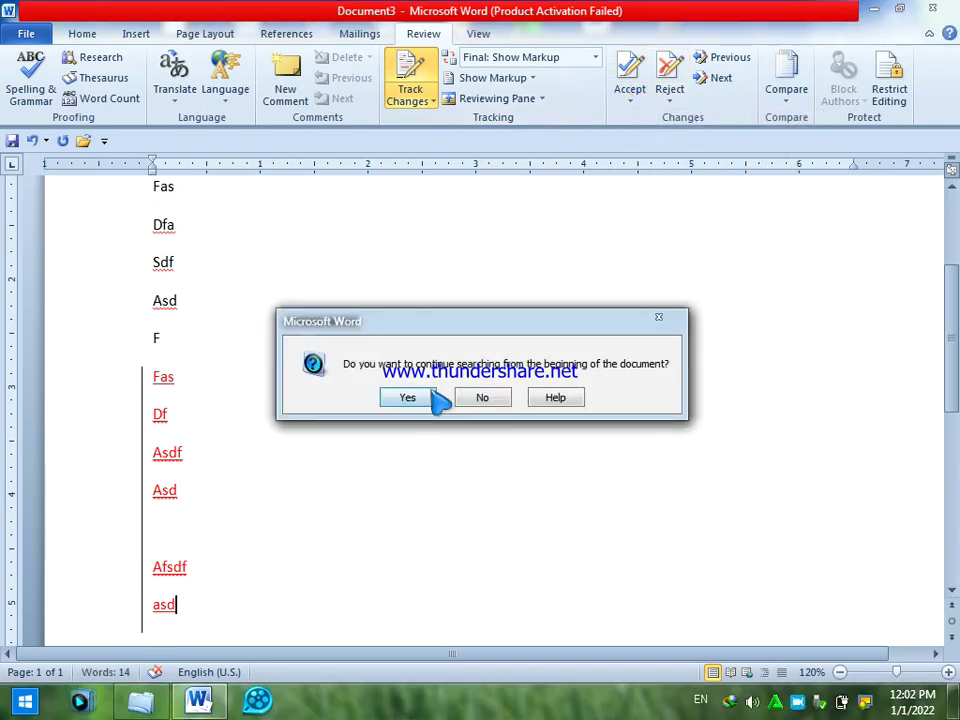
click(408, 398)
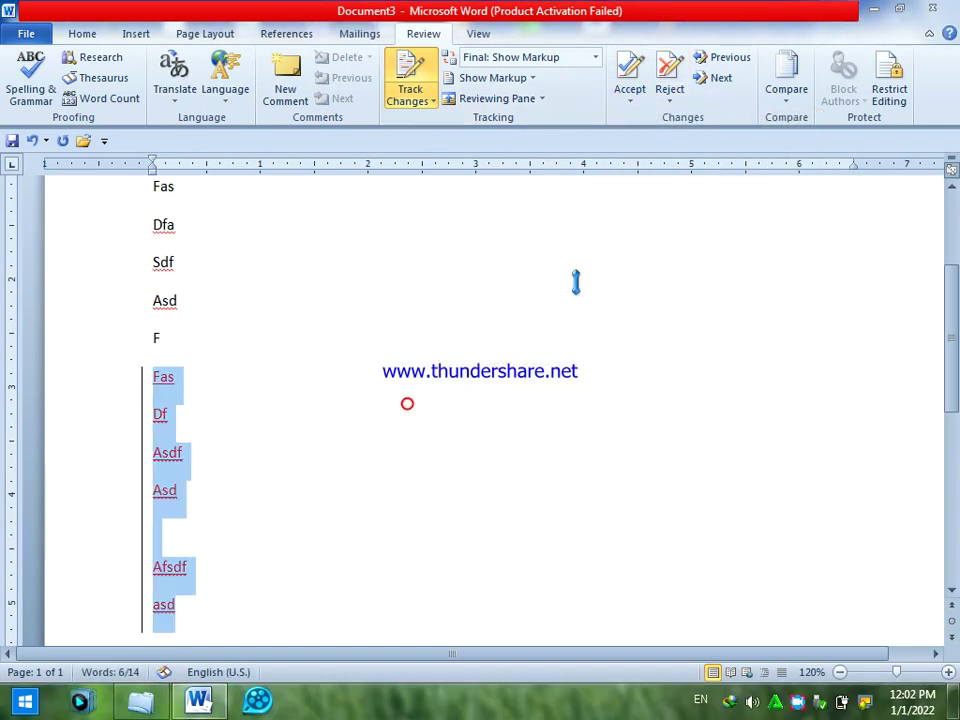
click(630, 100)
click(668, 143)
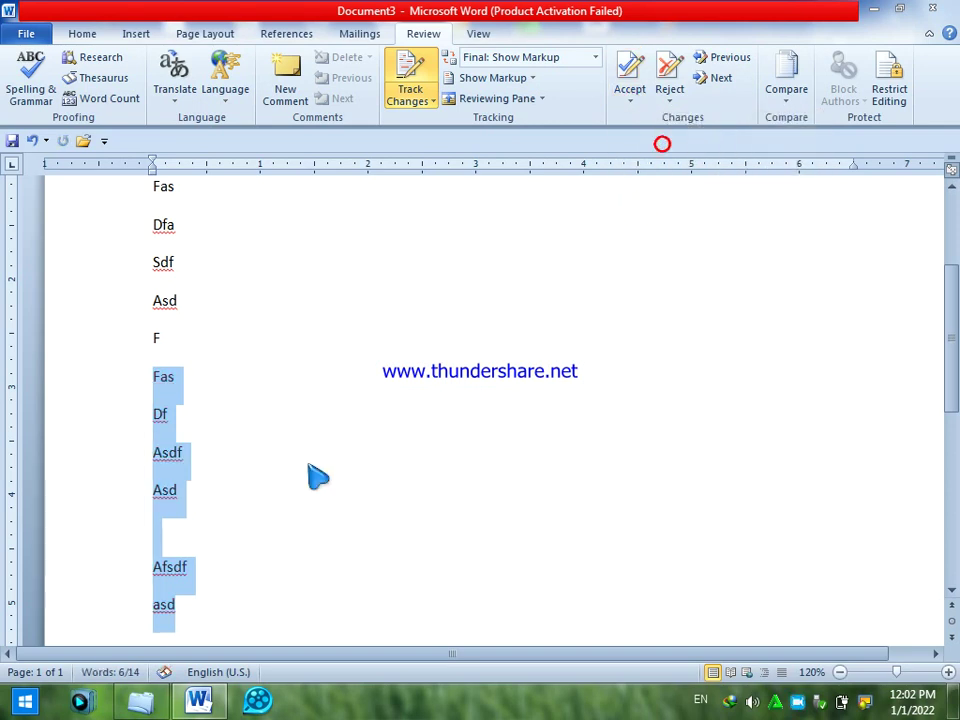
- Type 'asd fas df asd fa sd fas' as tracked text, then reject those insertions
scroll(321, 474, down, 1)
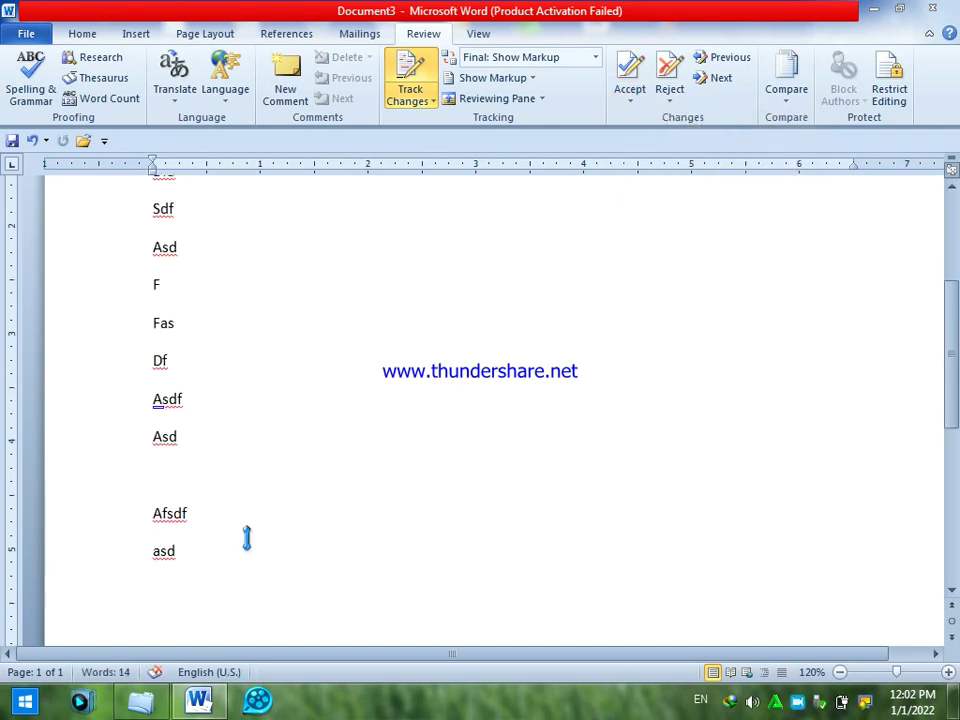
text(asd fas df asd fa sd fas)
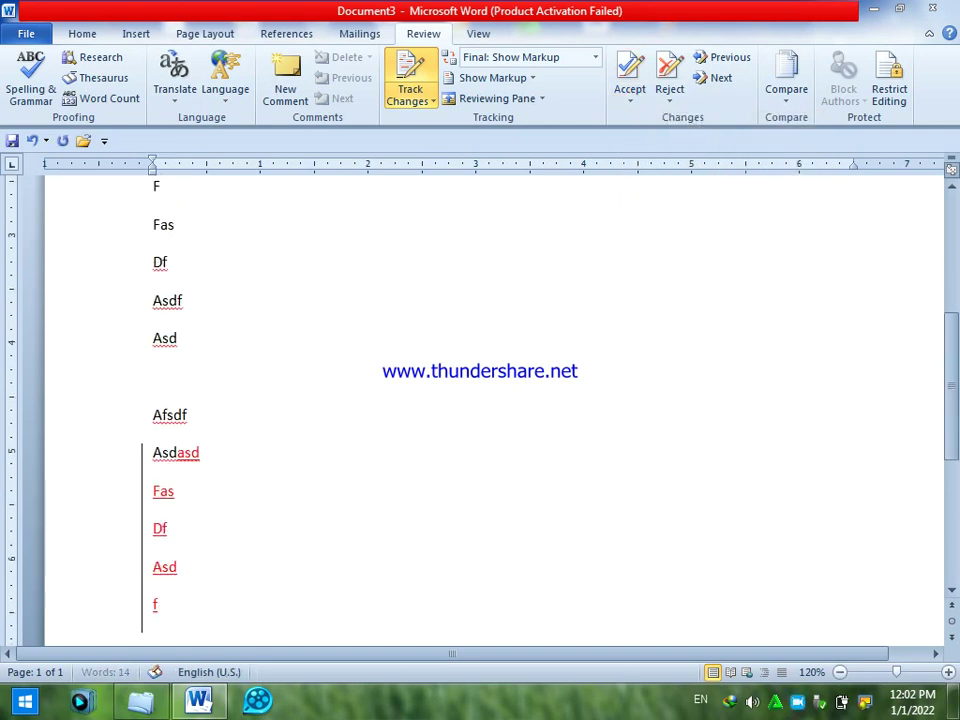
click(669, 96)
click(690, 121)
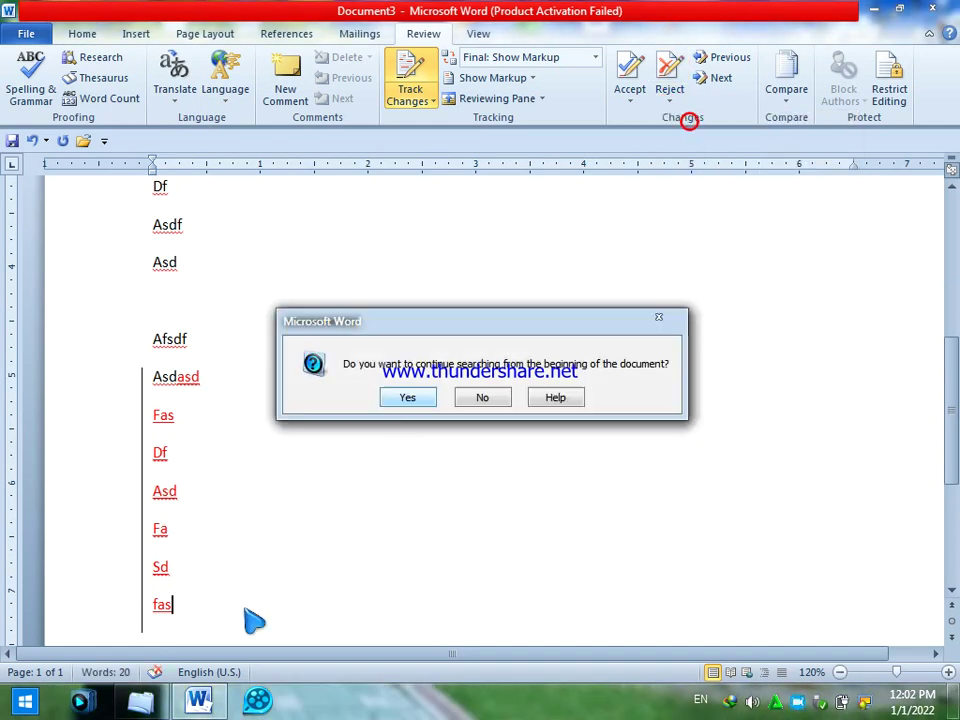
click(407, 398)
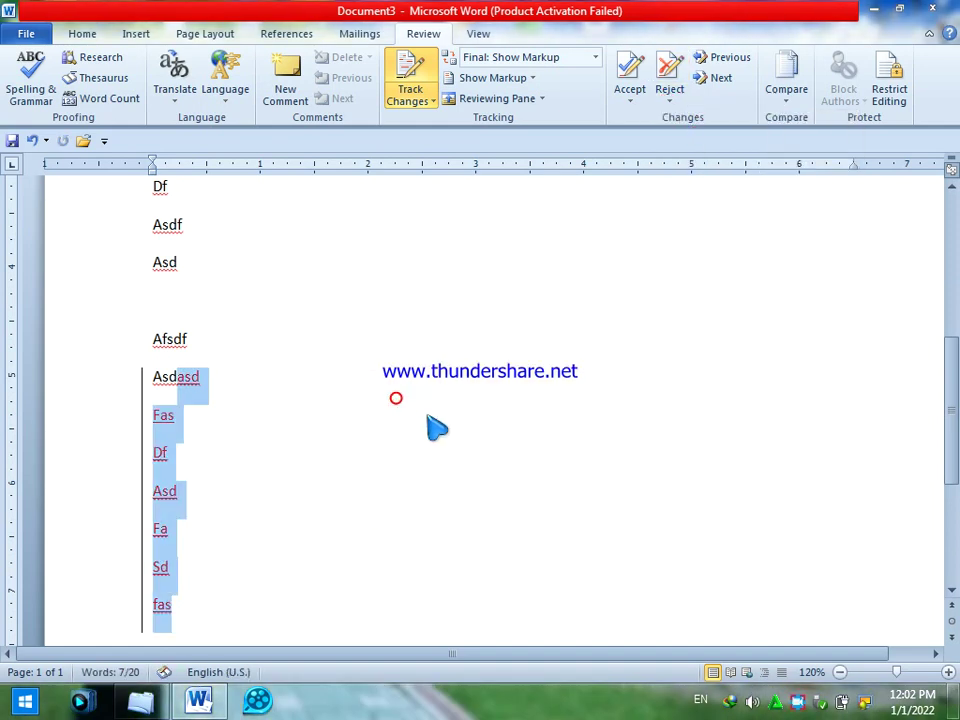
click(669, 100)
click(728, 143)
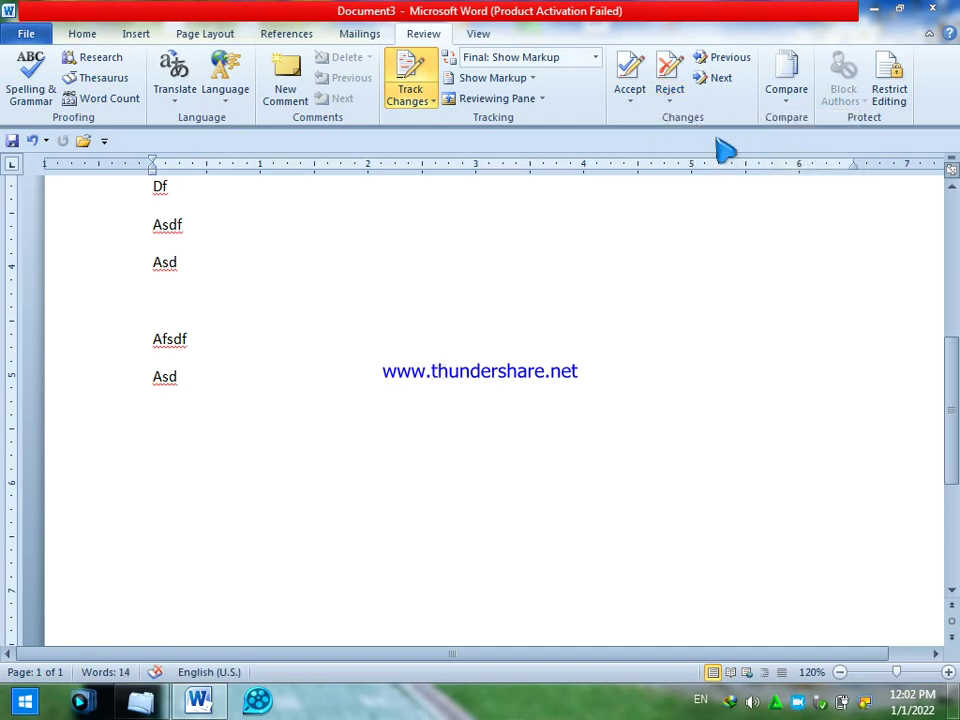
- Restrict editing to read-only and enforce protection with a password
click(890, 95)
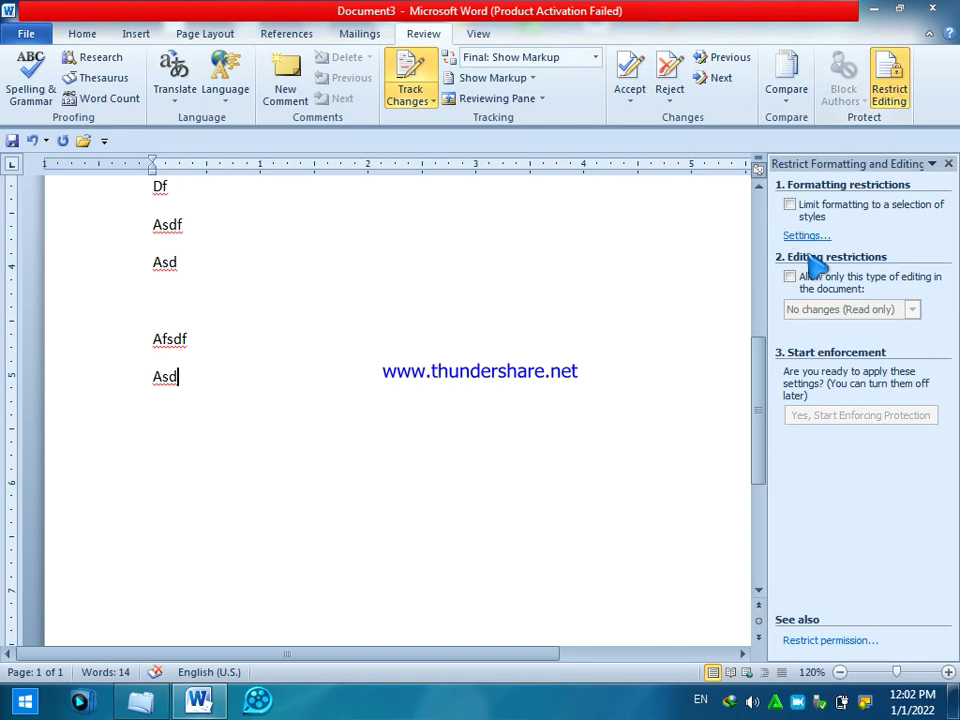
click(790, 277)
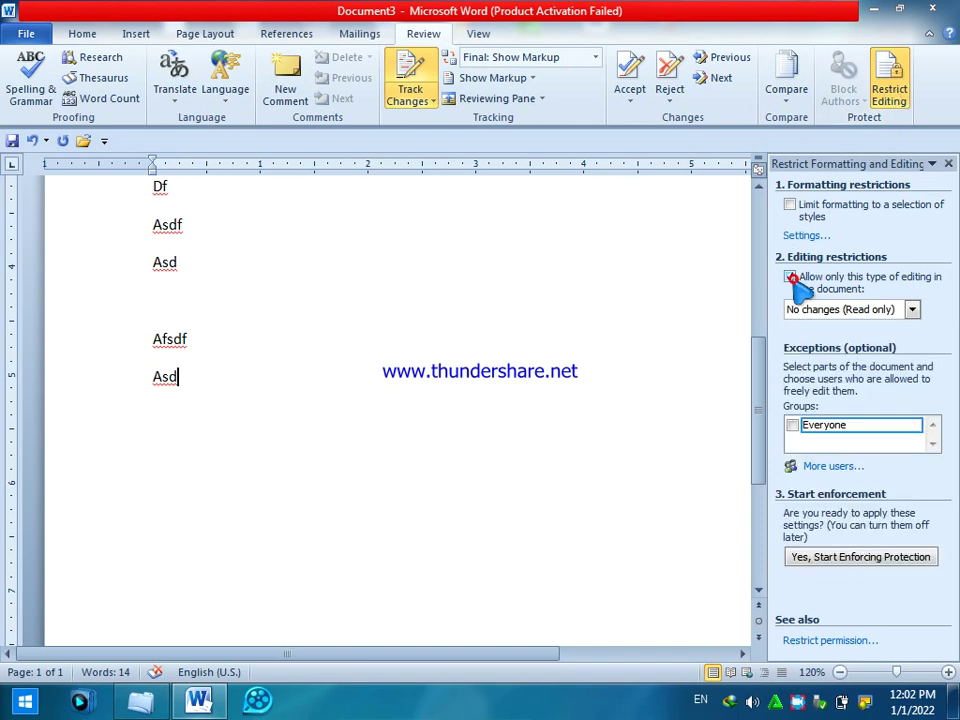
click(817, 561)
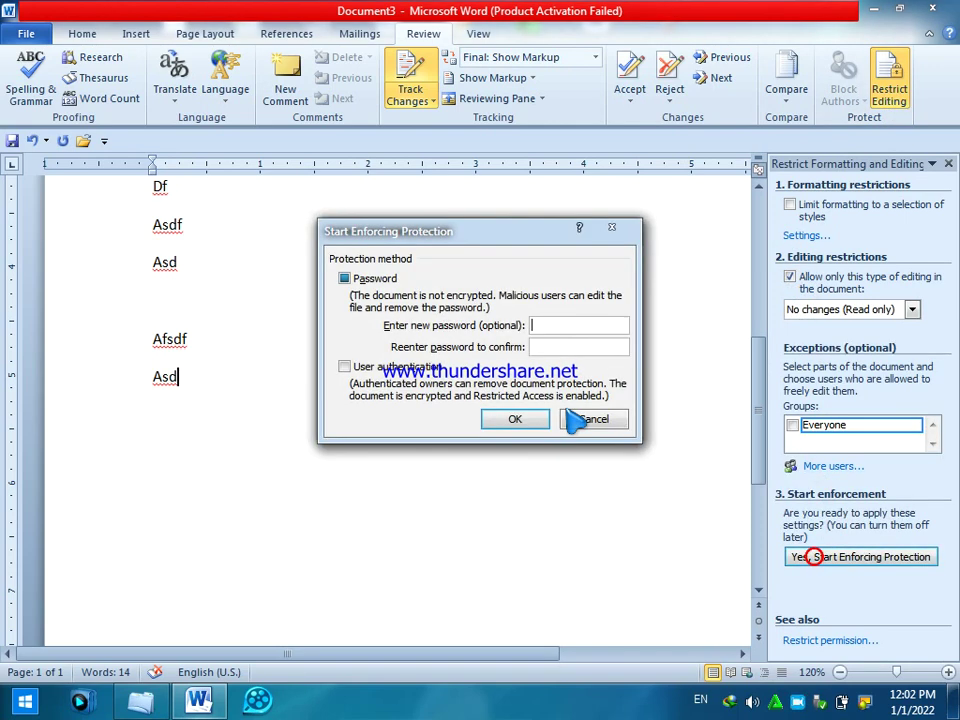
click(557, 347)
text(12)
click(522, 417)
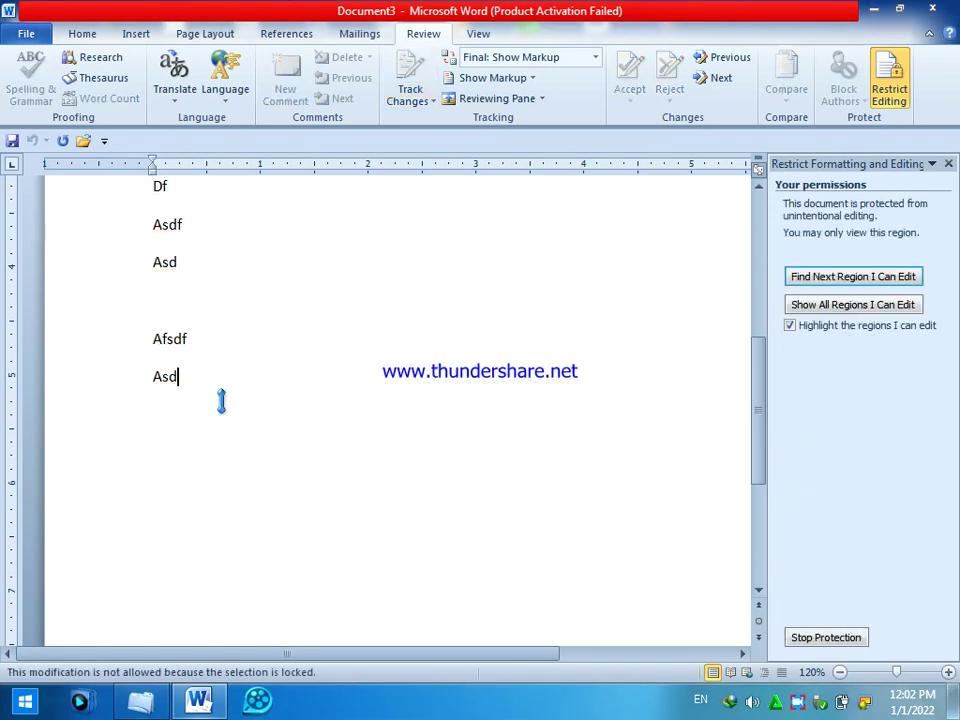
- Try deleting the selected lines Df through Asd to confirm editing is blocked
drag(218, 397, 62, 208)
key(Delete)
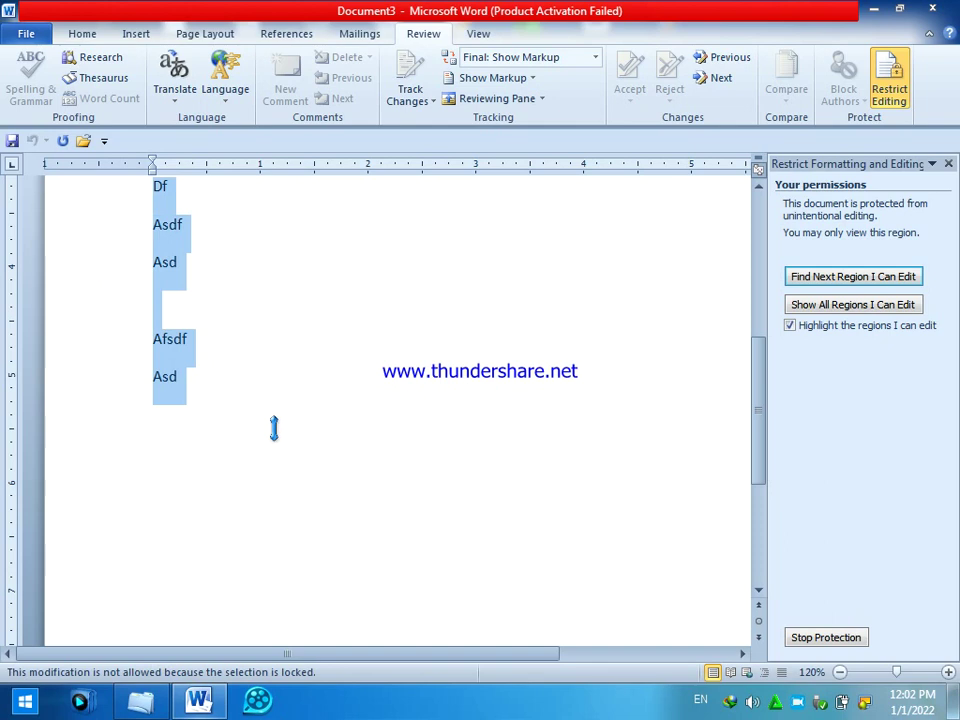
click(243, 409)
- Stop protection by entering the password, then type 'aasdfasdf' at the end of the last line
click(812, 640)
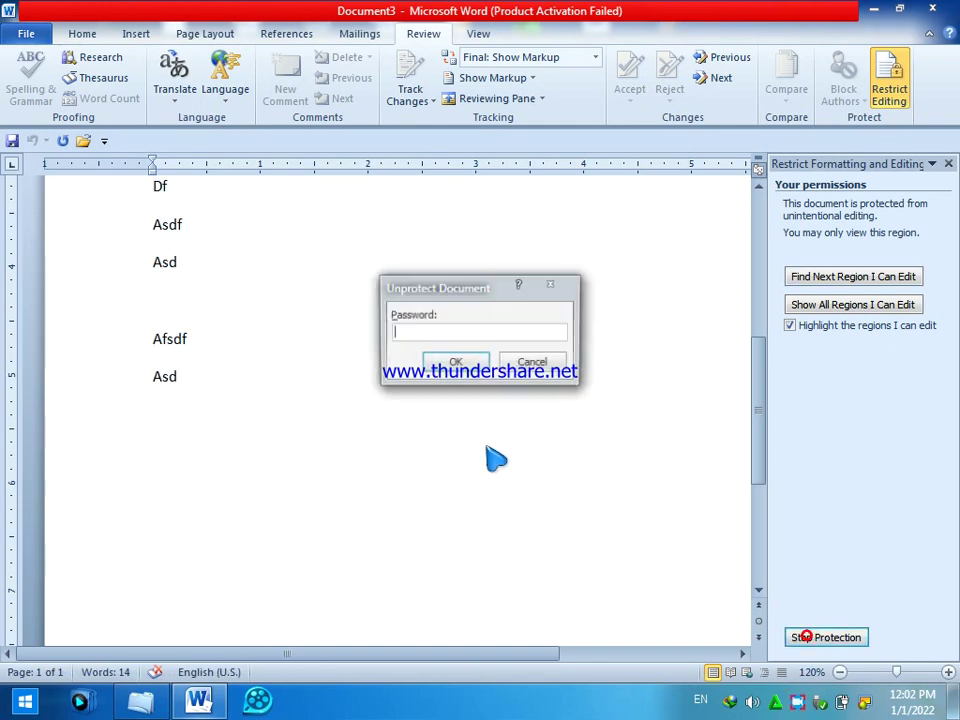
text(1)
key(Return)
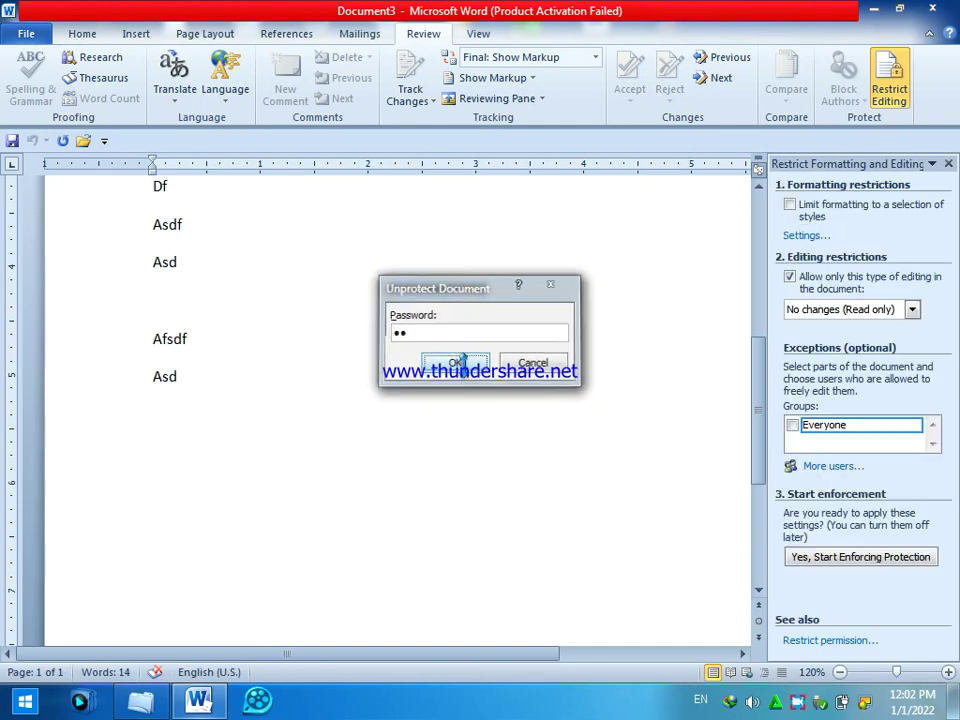
text(aasdfasdf)
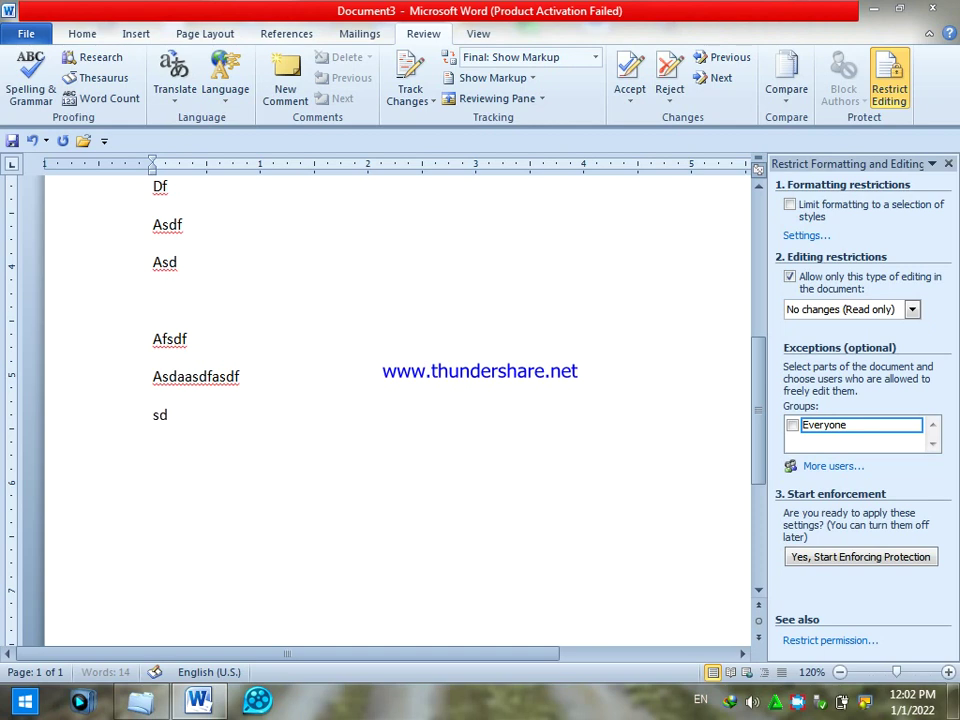